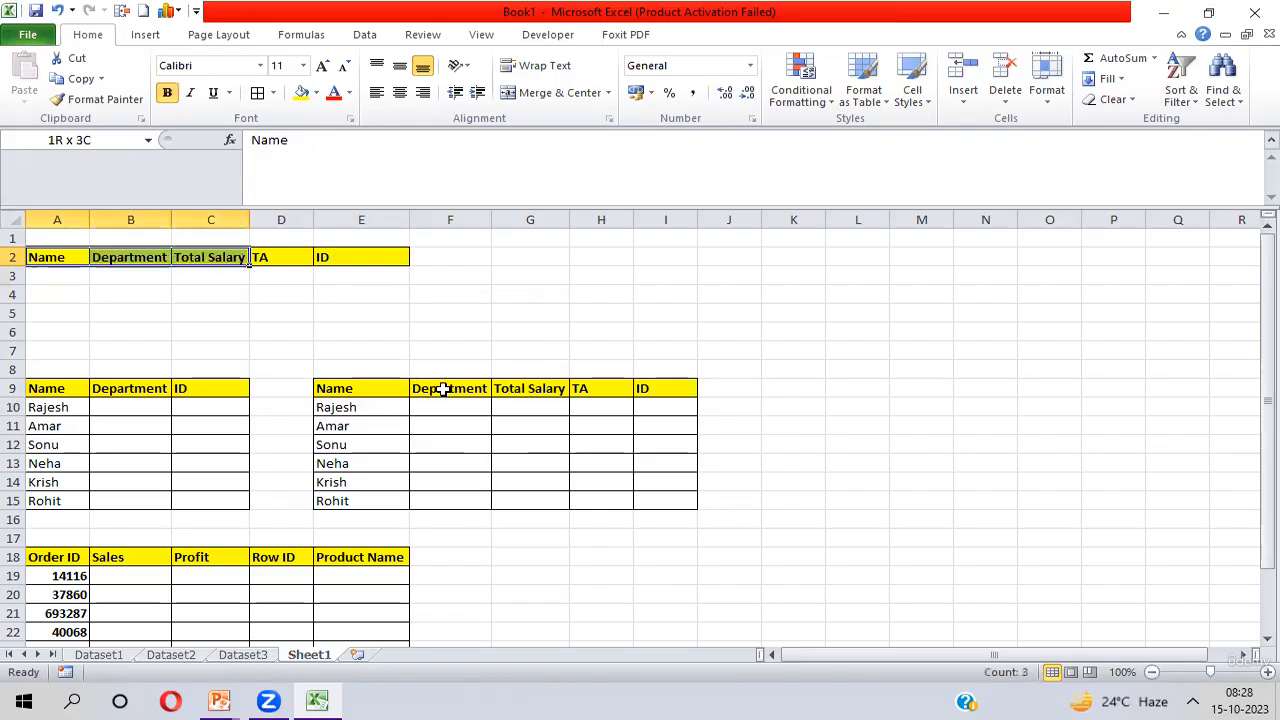
Examine the row 2 headers on Sheet1, from Name in A2 through ID in E2.
left_click(45, 258)
left_click(115, 259)
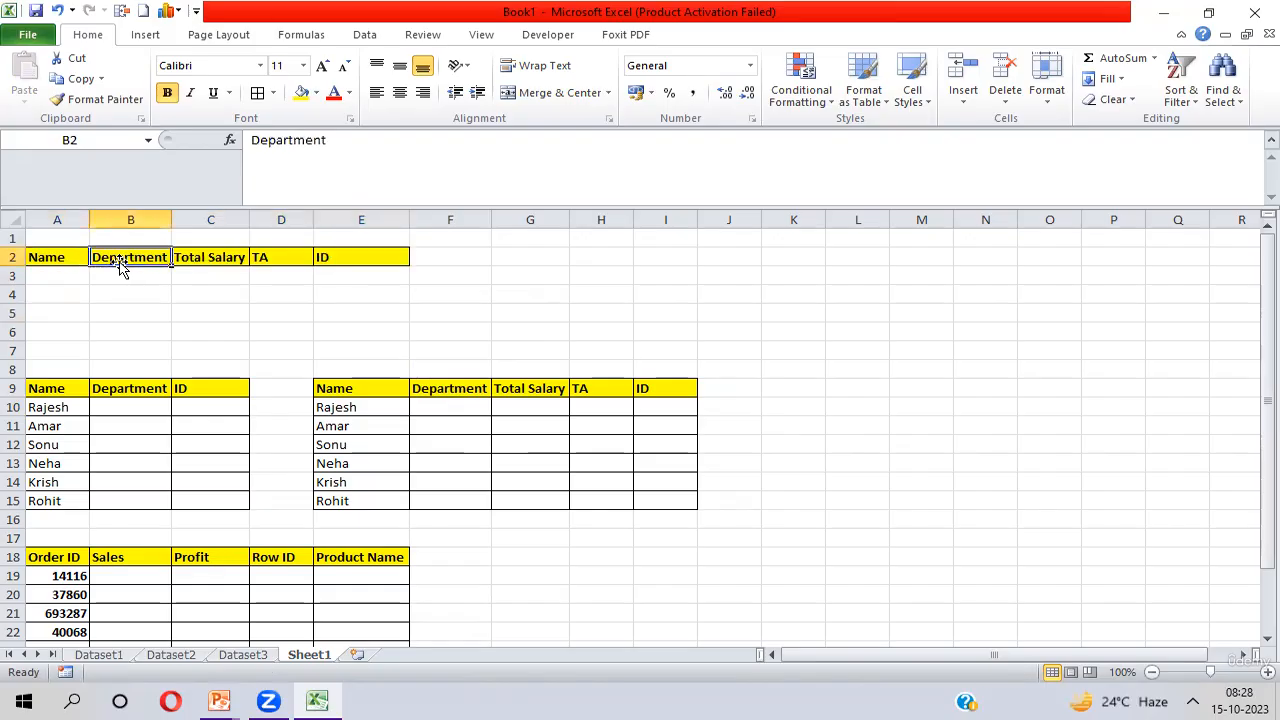
key("Right")
key("Right")
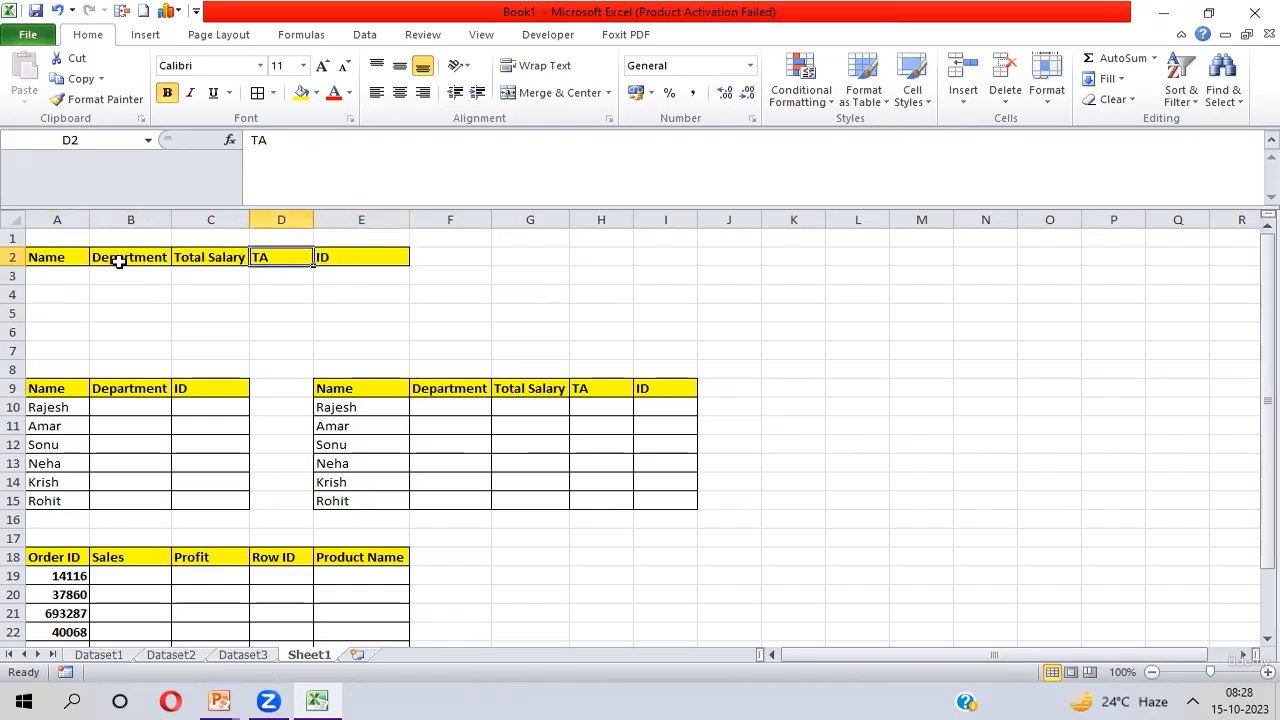
key("Right")
key("Left")
key("Left")
key("Left")
key("Left")
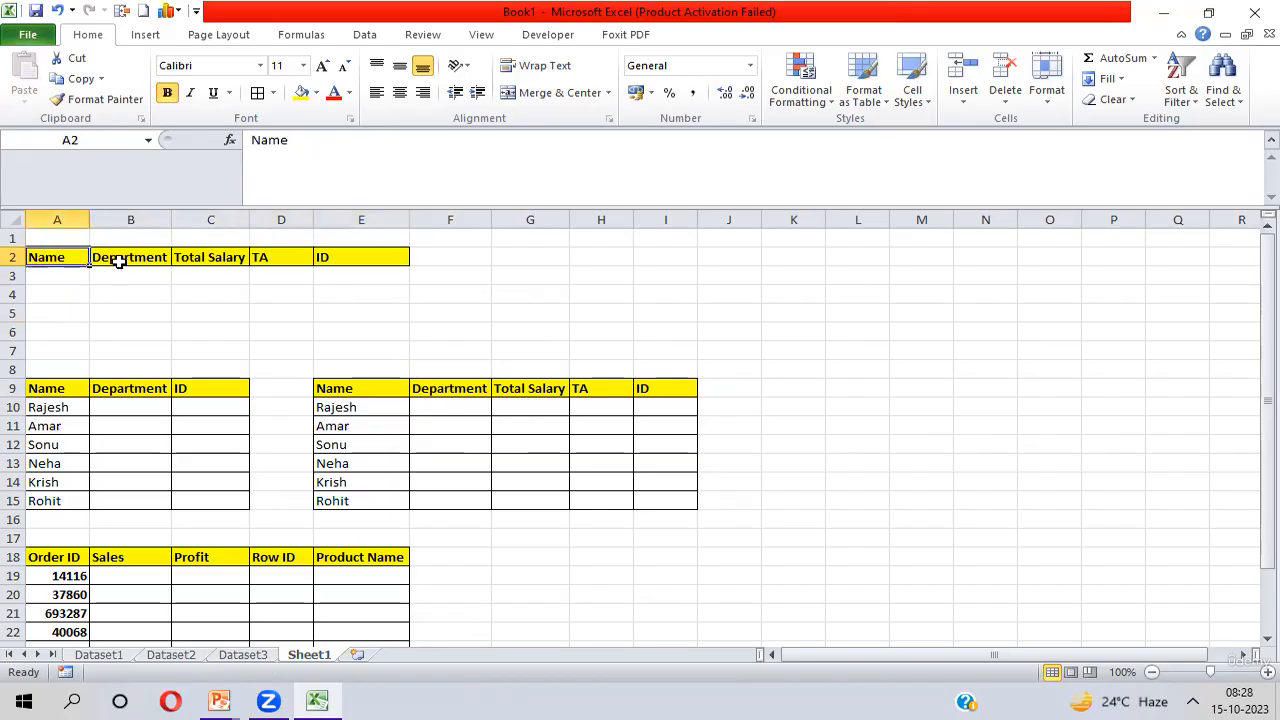
key("ctrl+shift+Right")
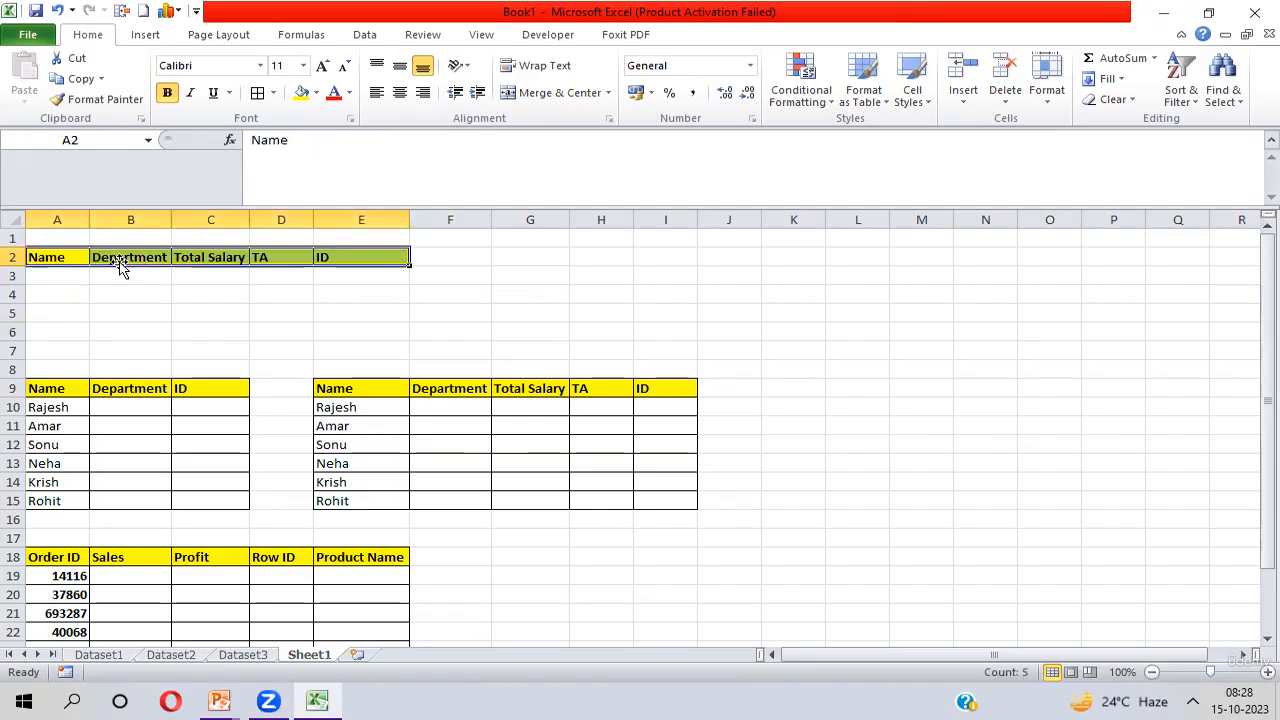
key("ctrl+shift+Left")
key("Right")
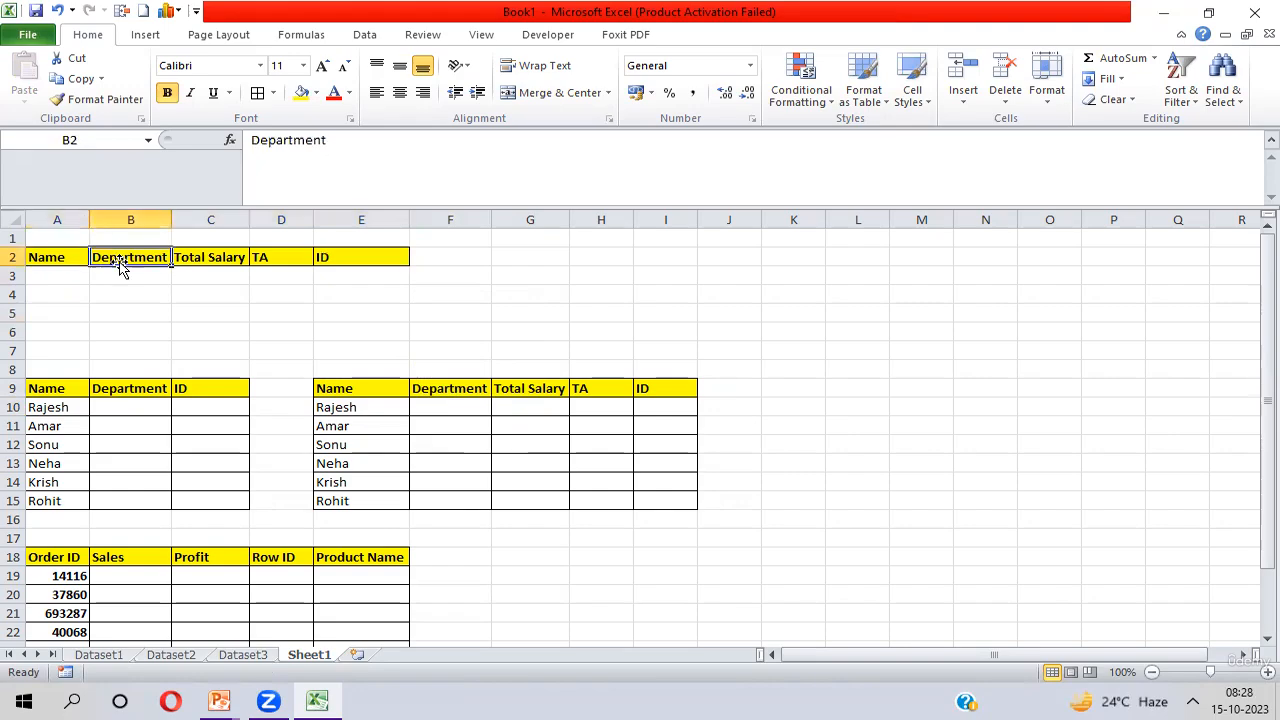
key("Left")
key("Right")
key("Right")
key("Right")
key("Right")
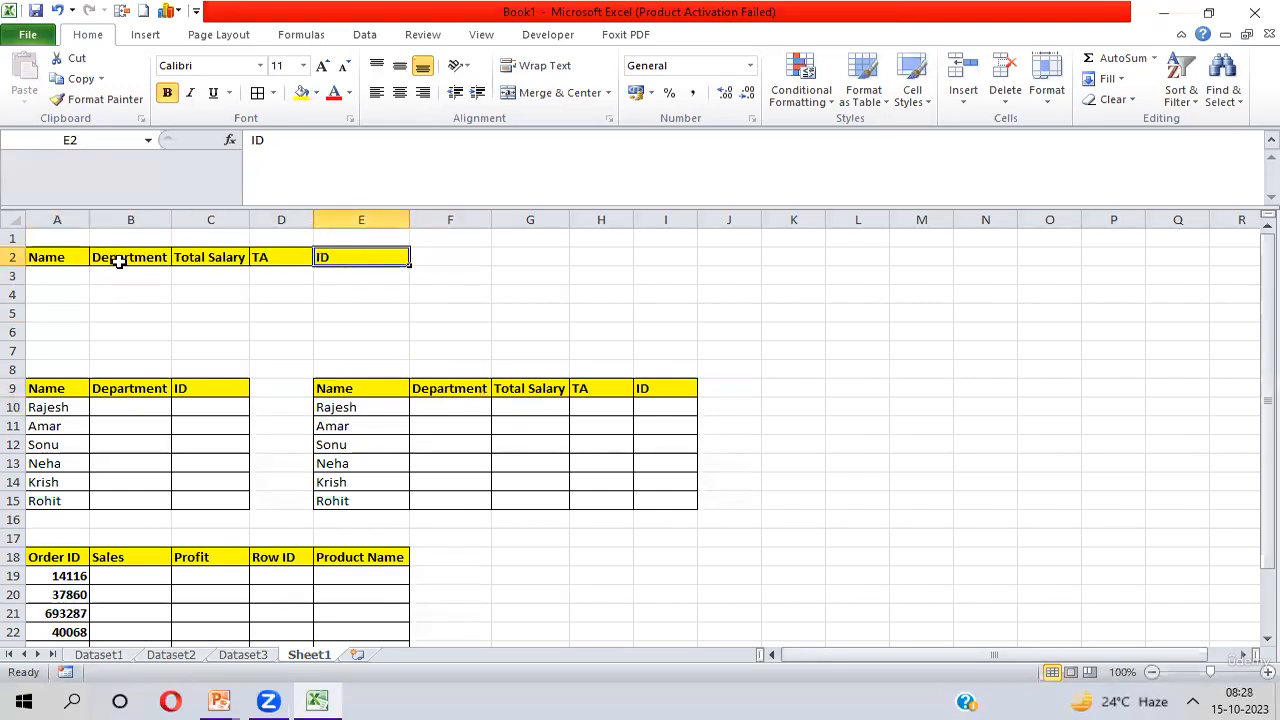
key("Left")
key("Left")
key("Left")
key("Left")
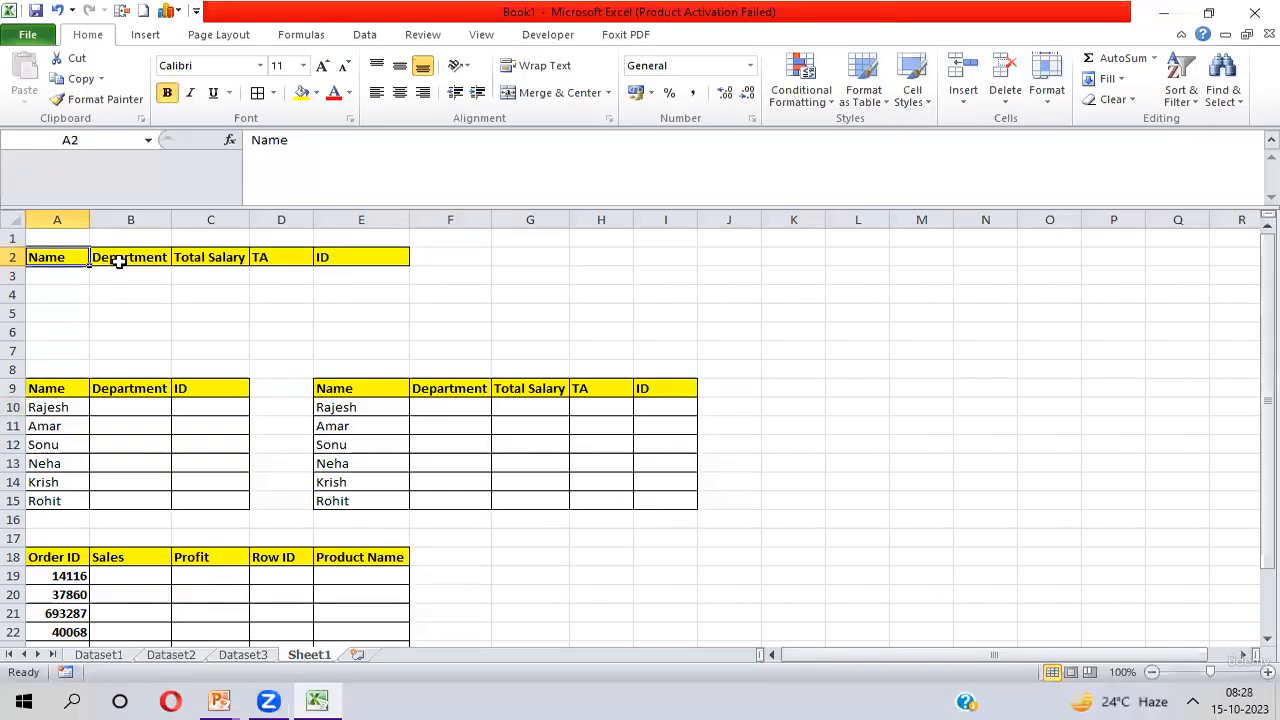
key("shift+Right")
key("shift+Right")
key("shift+Right")
key("shift+Right")
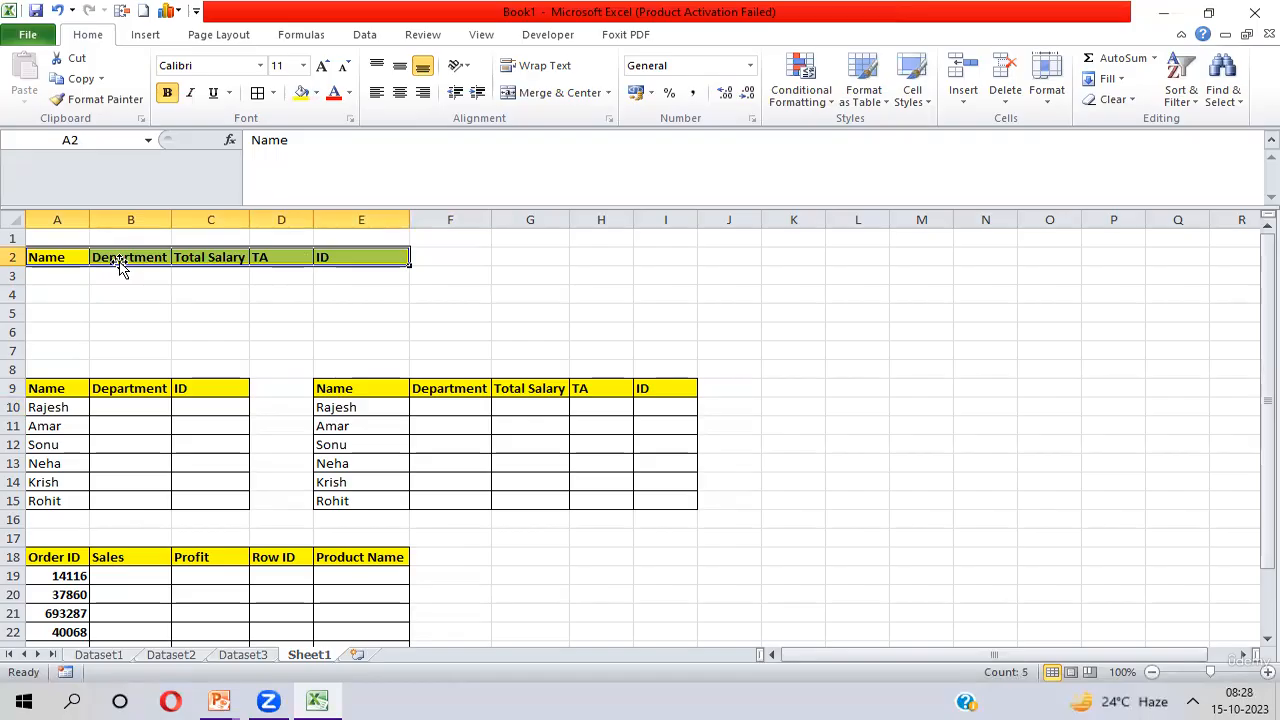
key("Up")
key("Down")
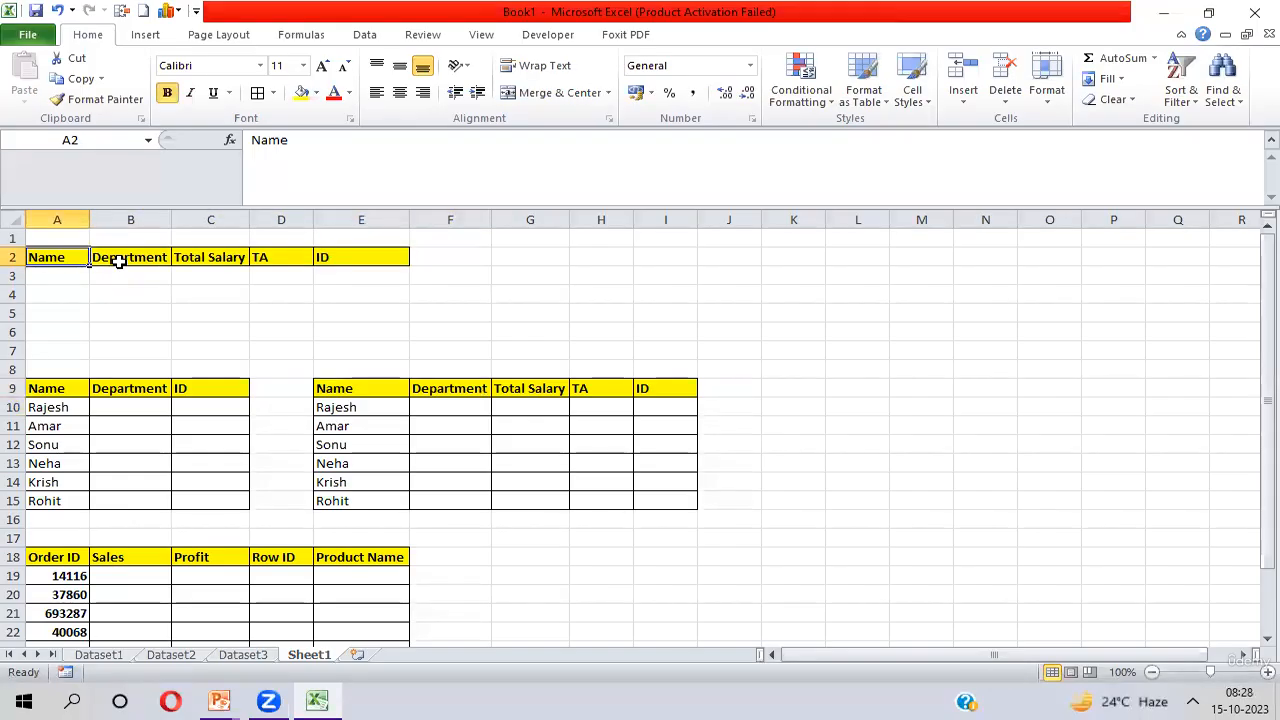
key("shift+Right")
key("shift+Right")
key("shift+Right")
key("shift+Right")
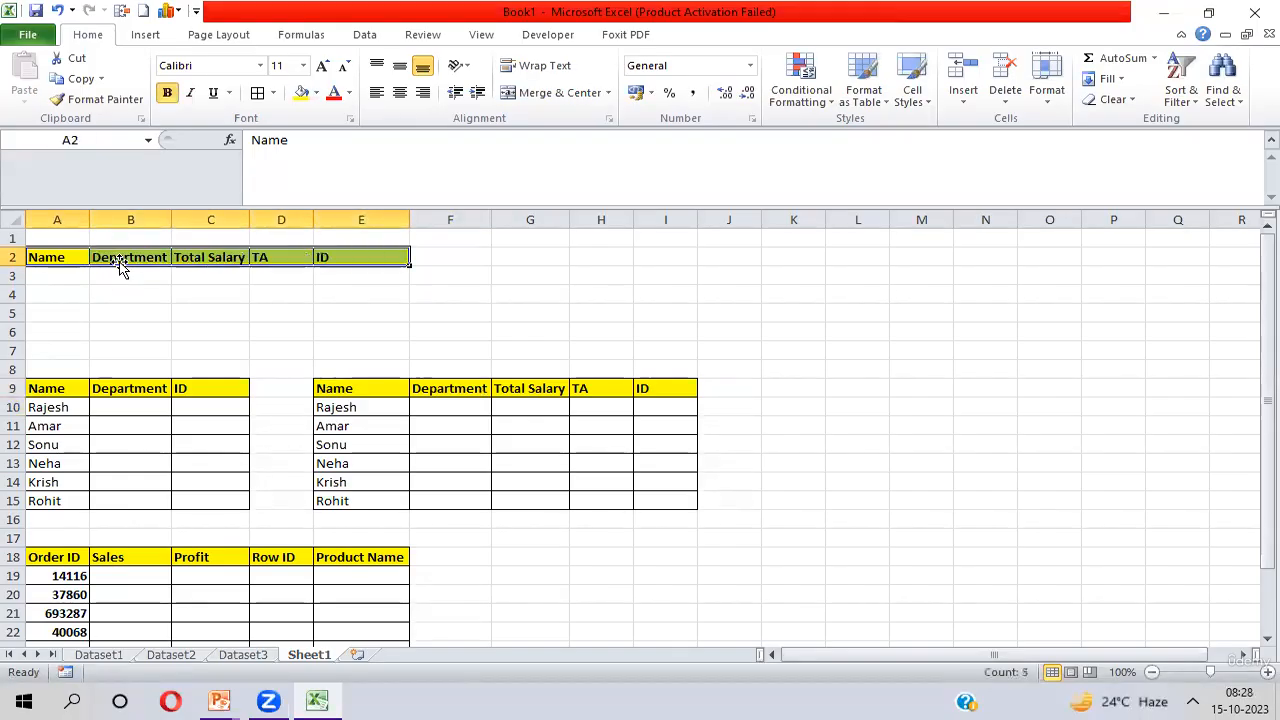
Open the Dataset1 sheet and examine its header row from ID to Total Salary.
key("ctrl+Page_Up")
key("ctrl+Page_Up")
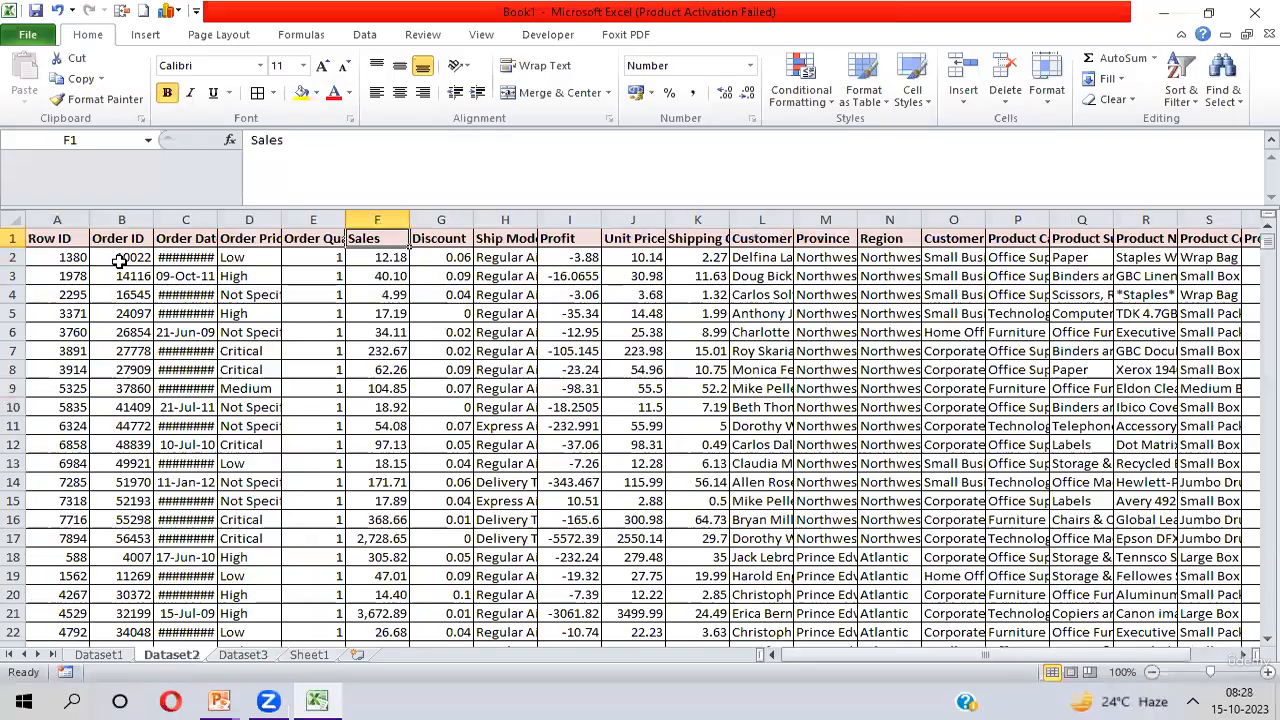
key("ctrl+Page_Up")
key("ctrl+shift+Right")
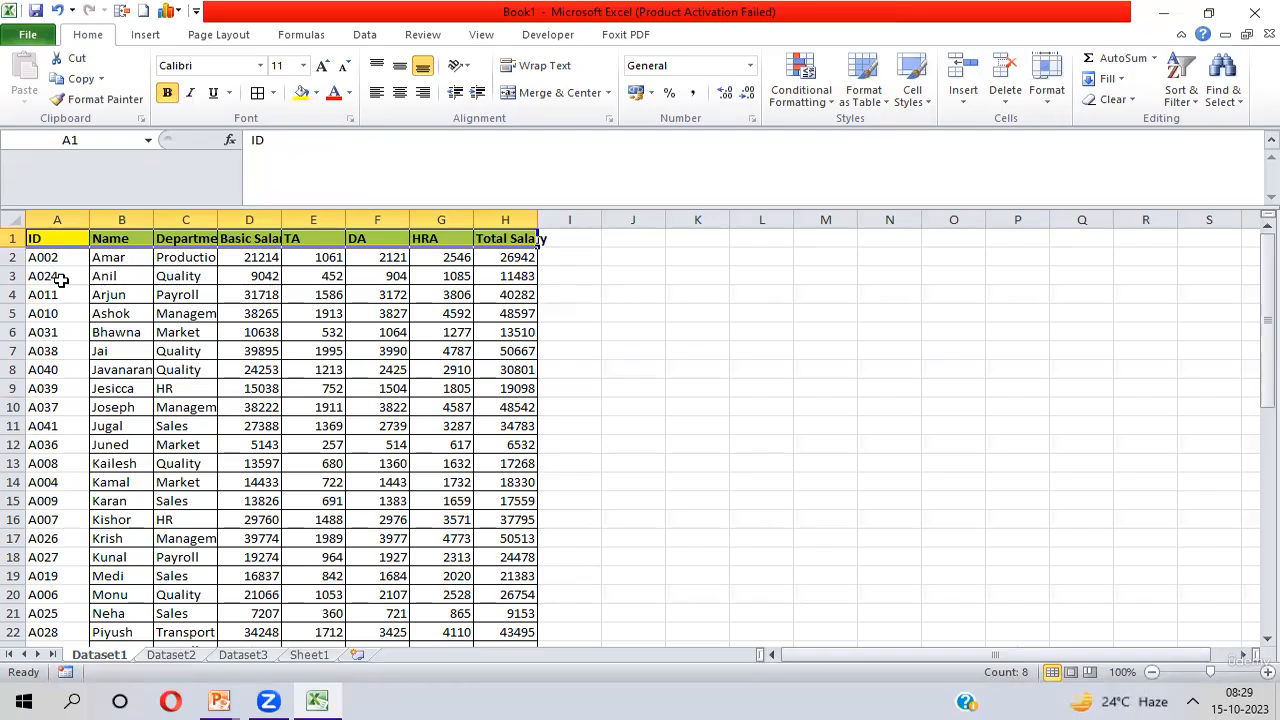
Return to Sheet1 and check the first employee name in the second lookup table, cell E10.
key("ctrl+Page_Down")
key("ctrl+Page_Down")
key("ctrl+Page_Down")
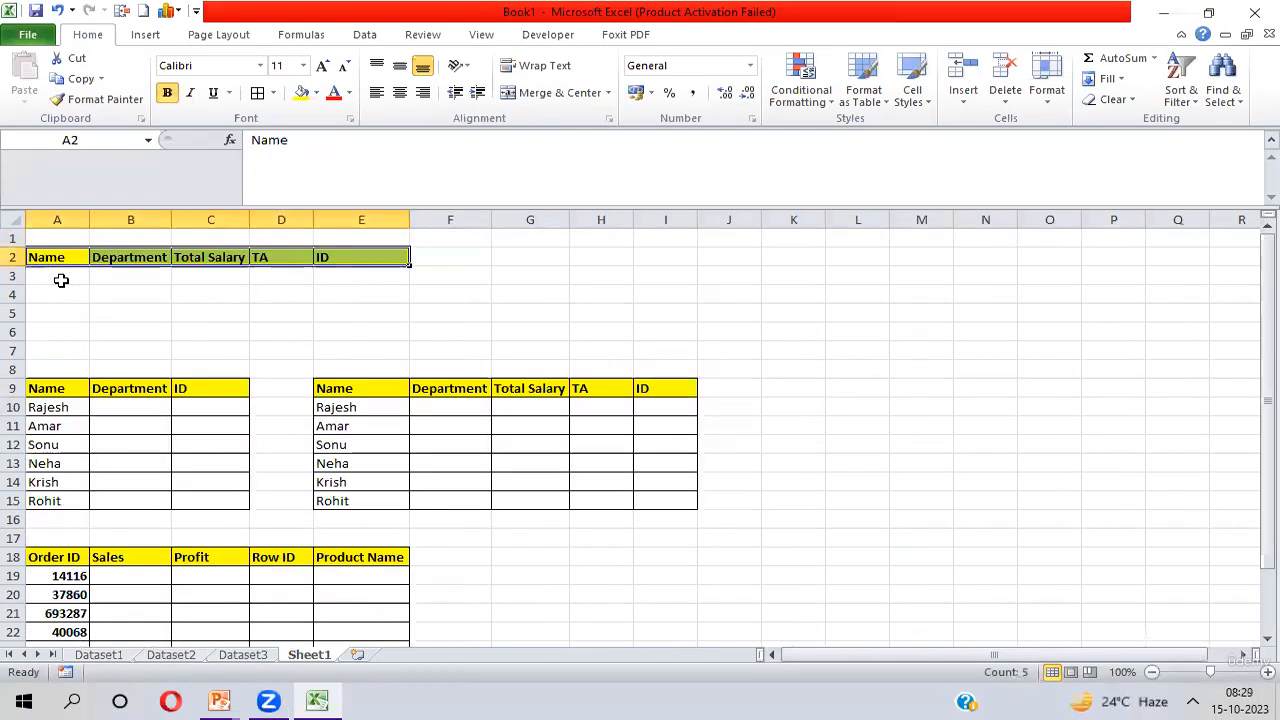
left_click(374, 405)
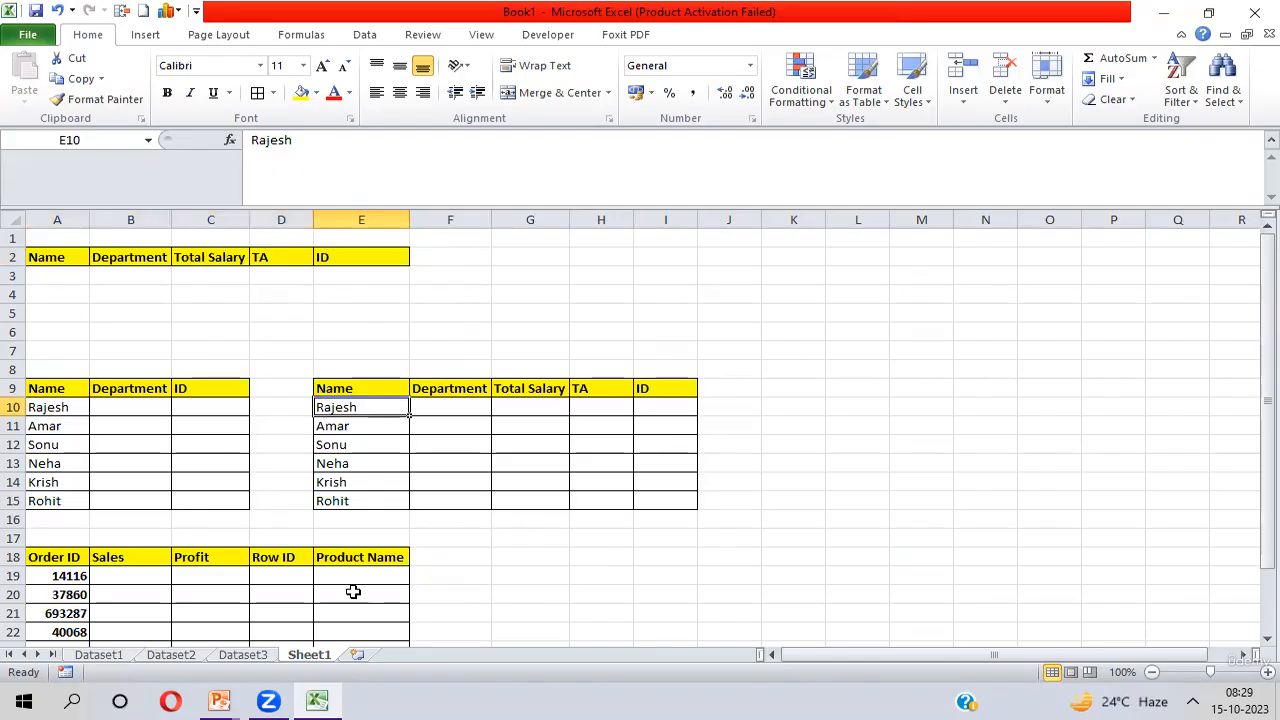
Examine the full Name column and the header row of the Dataset1 sheet.
key("ctrl+Page_Up")
key("ctrl+Page_Up")
key("ctrl+Page_Up")
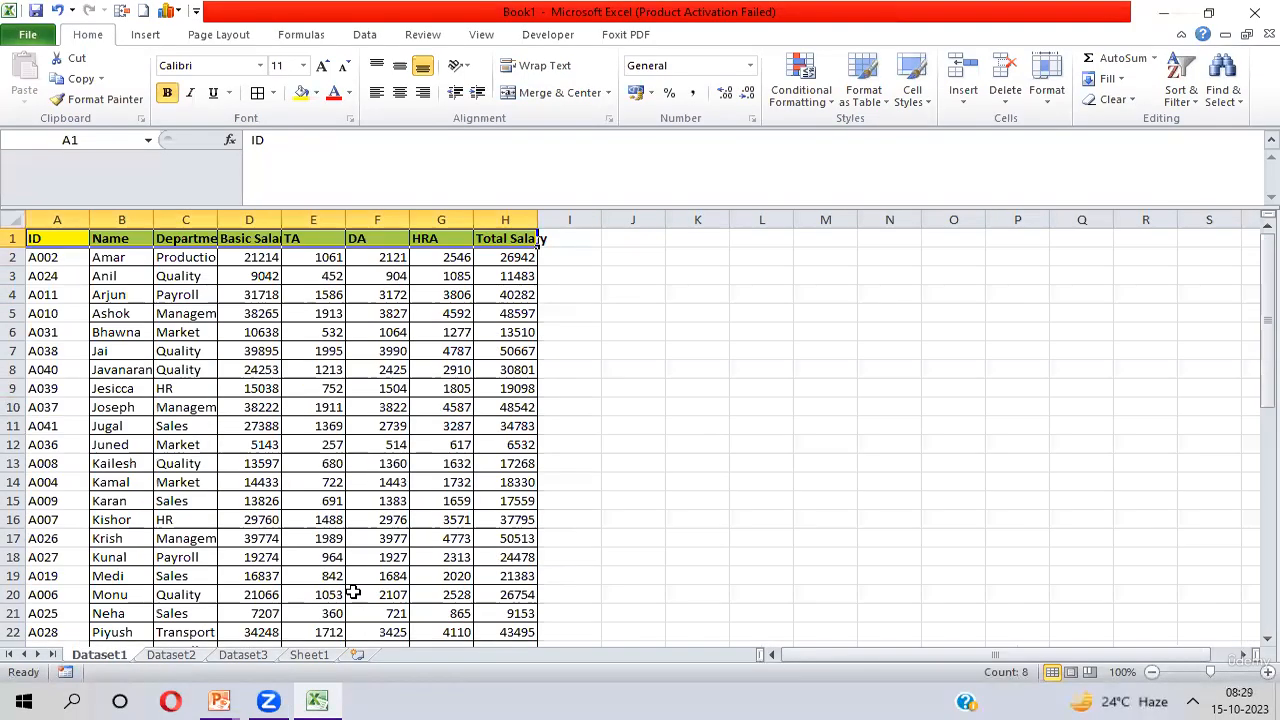
left_click(133, 237)
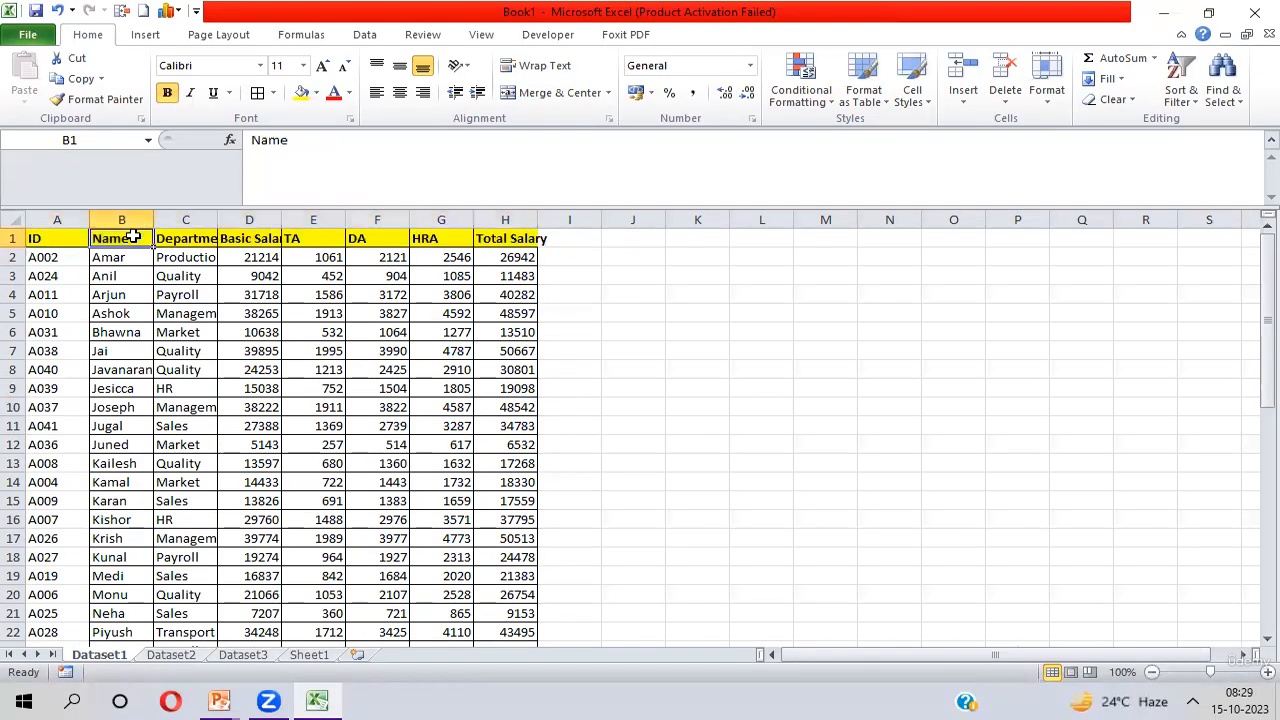
key("ctrl+shift+Down")
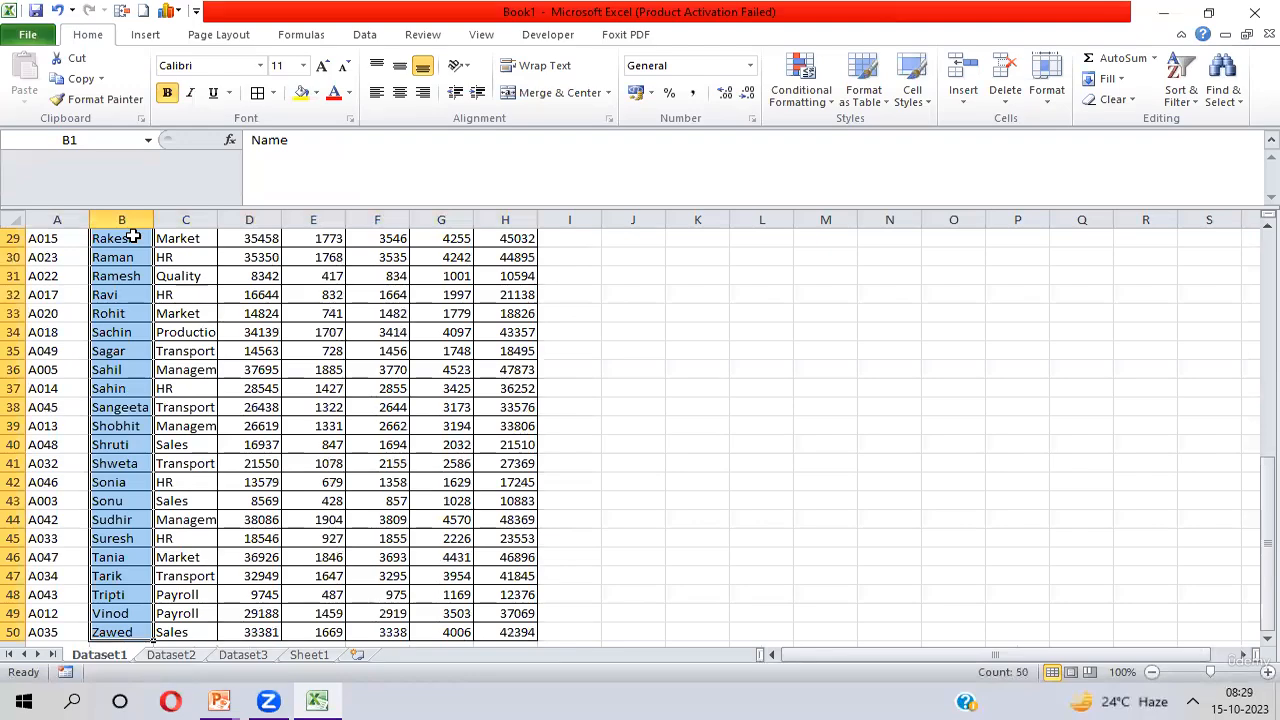
key("ctrl+shift+Up")
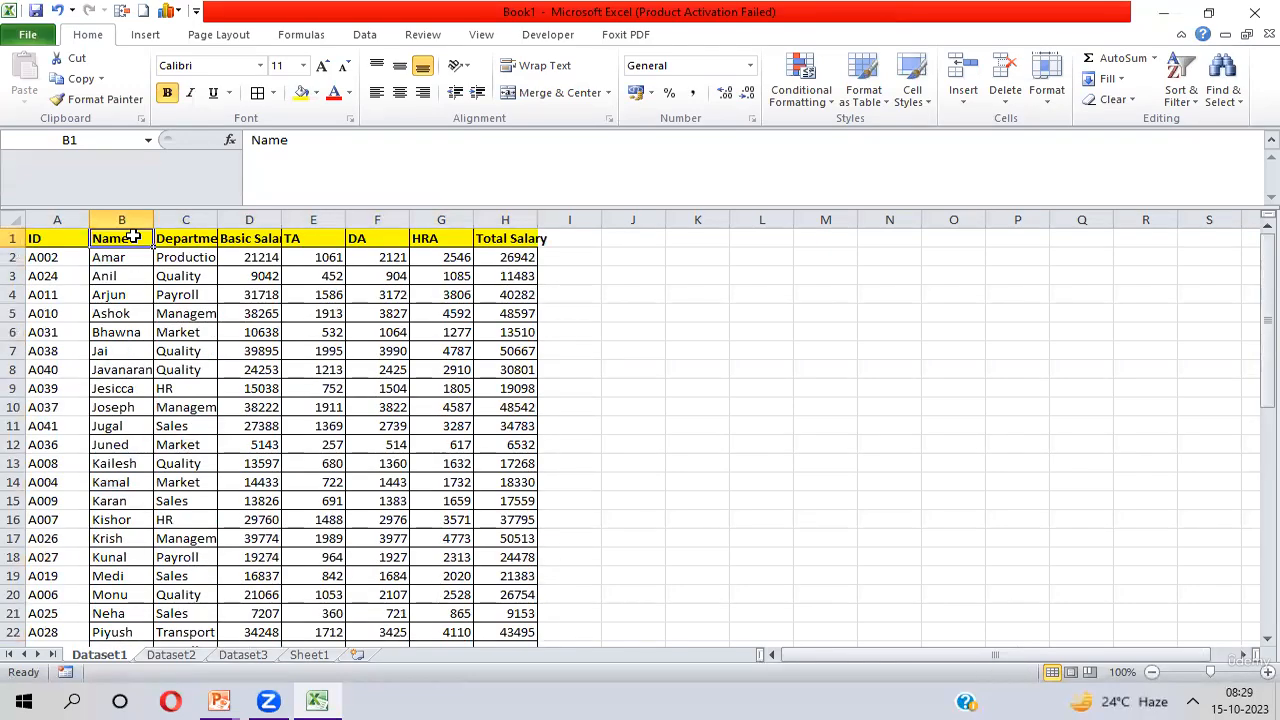
key("Left")
key("ctrl+shift+Right")
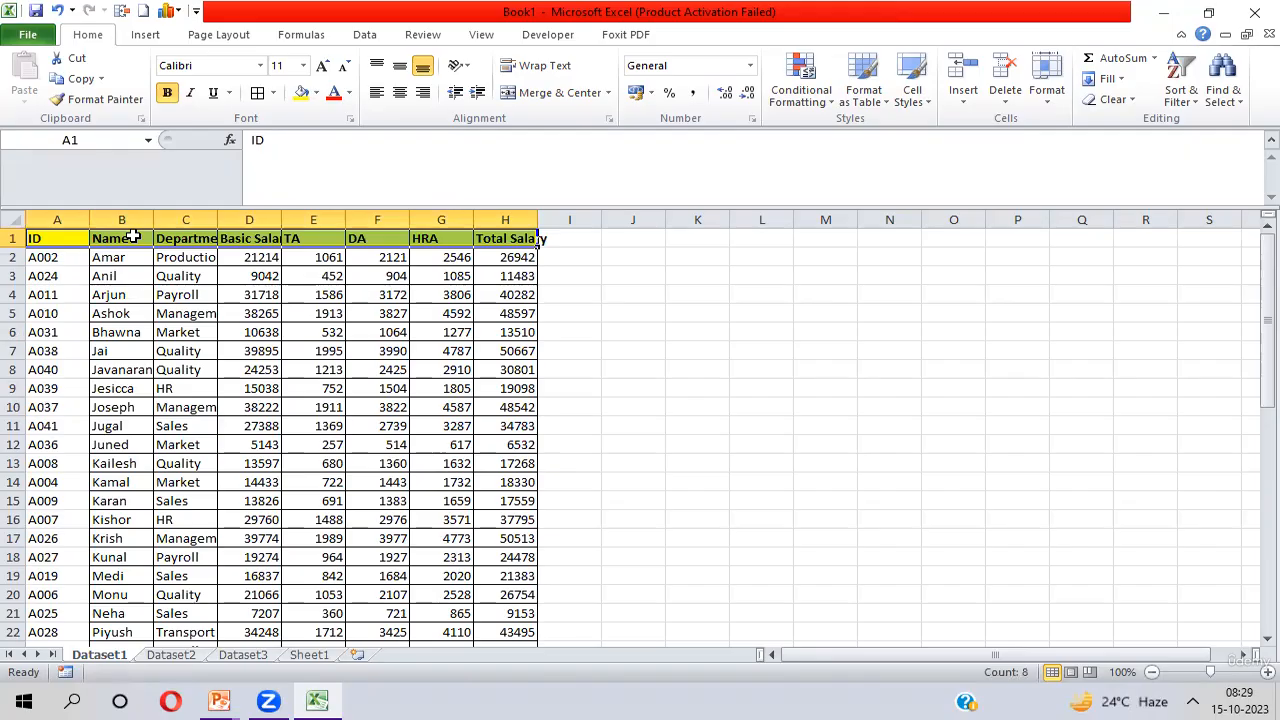
key("ctrl+shift+Left")
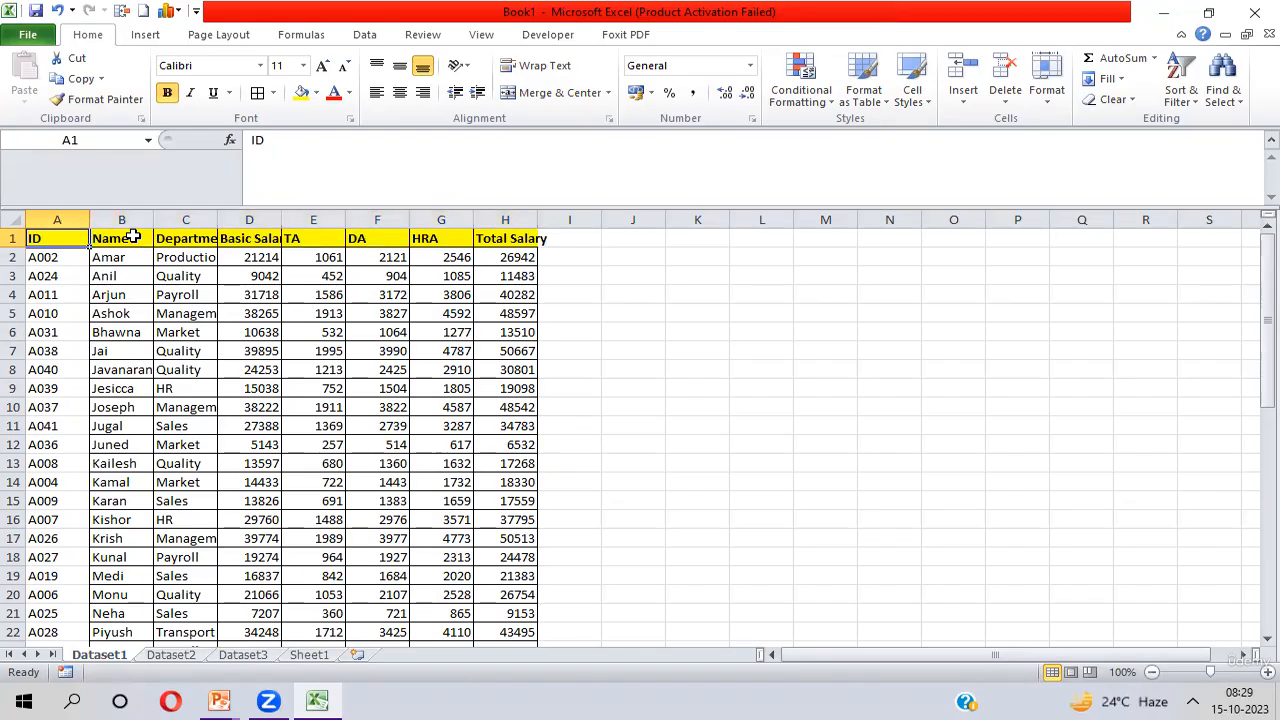
key("Right")
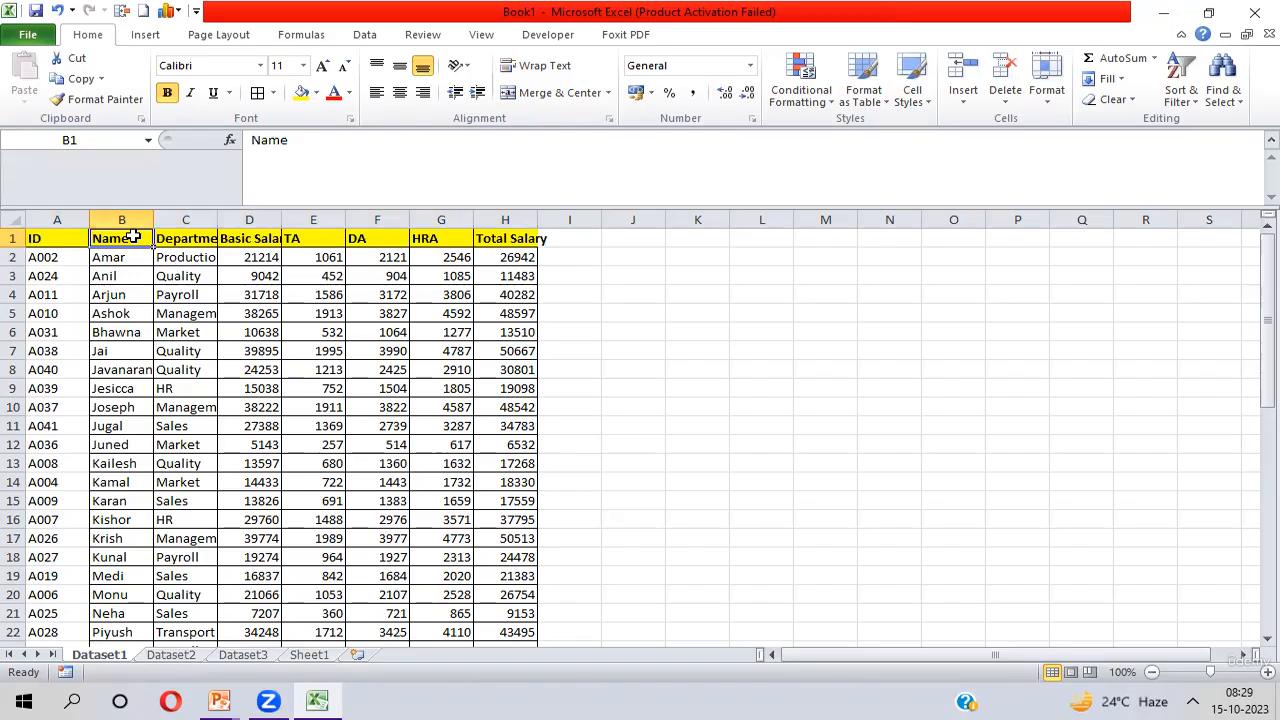
key("ctrl+shift+Down")
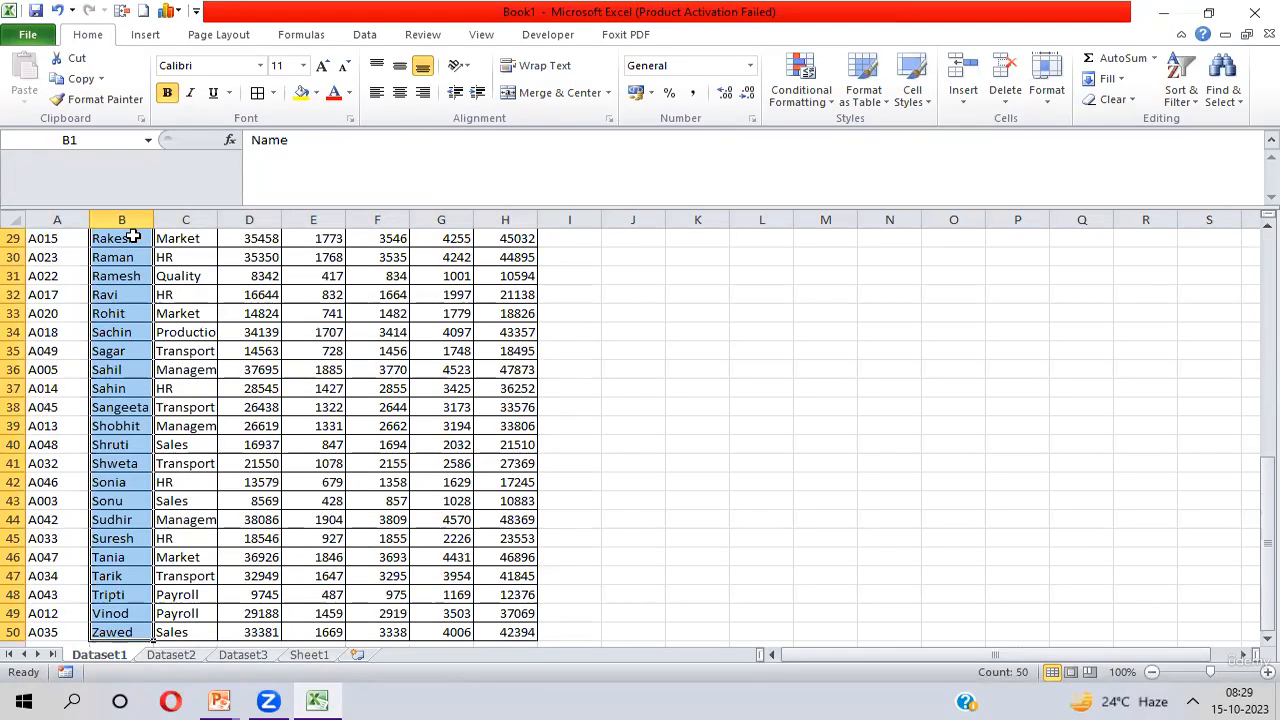
key("ctrl+shift+Up")
key("ctrl+shift+Down")
key("ctrl+shift+Up")
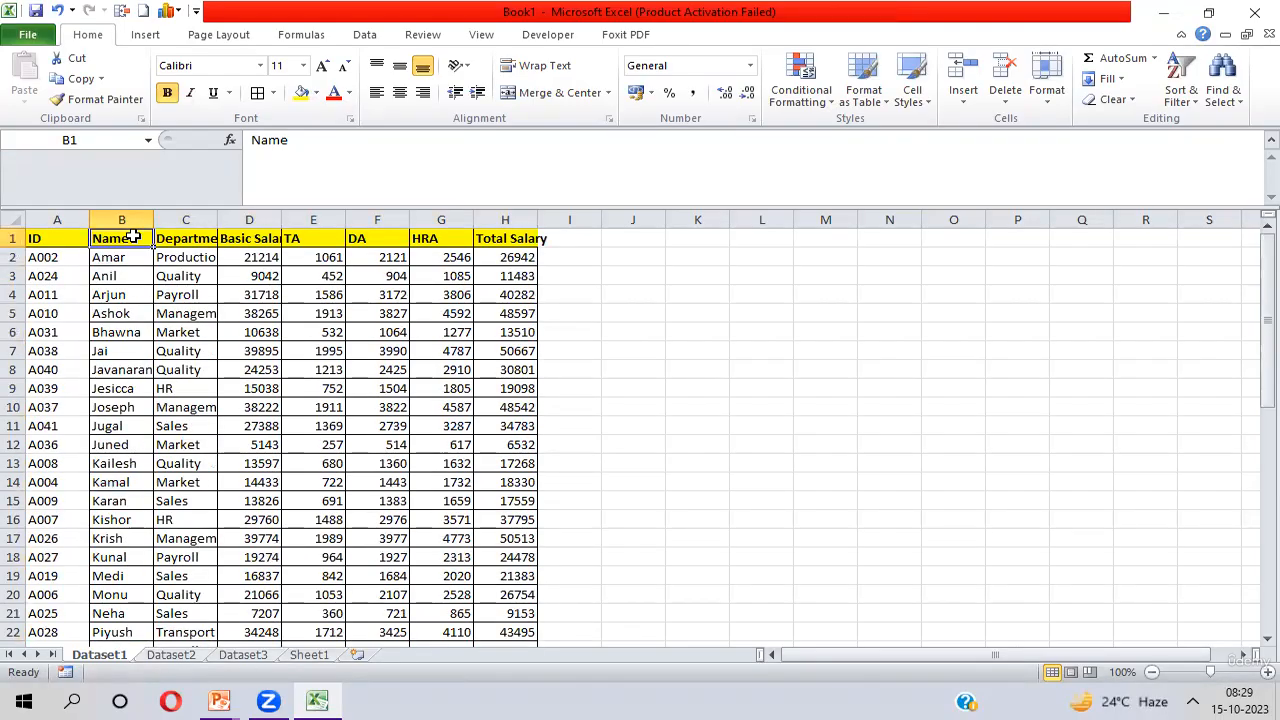
Search down the Name column of Dataset1 for the employee listed in Sheet1 cell E10.
key("Down")
key("Down")
key("Down")
key("Down")
key("Down")
key("Down")
key("Down")
key("Down")
key("Down")
key("Down")
key("Down")
key("Down")
key("Down")
key("Down")
key("Down")
key("Down")
key("Down")
key("Down")
key("Down")
key("Down")
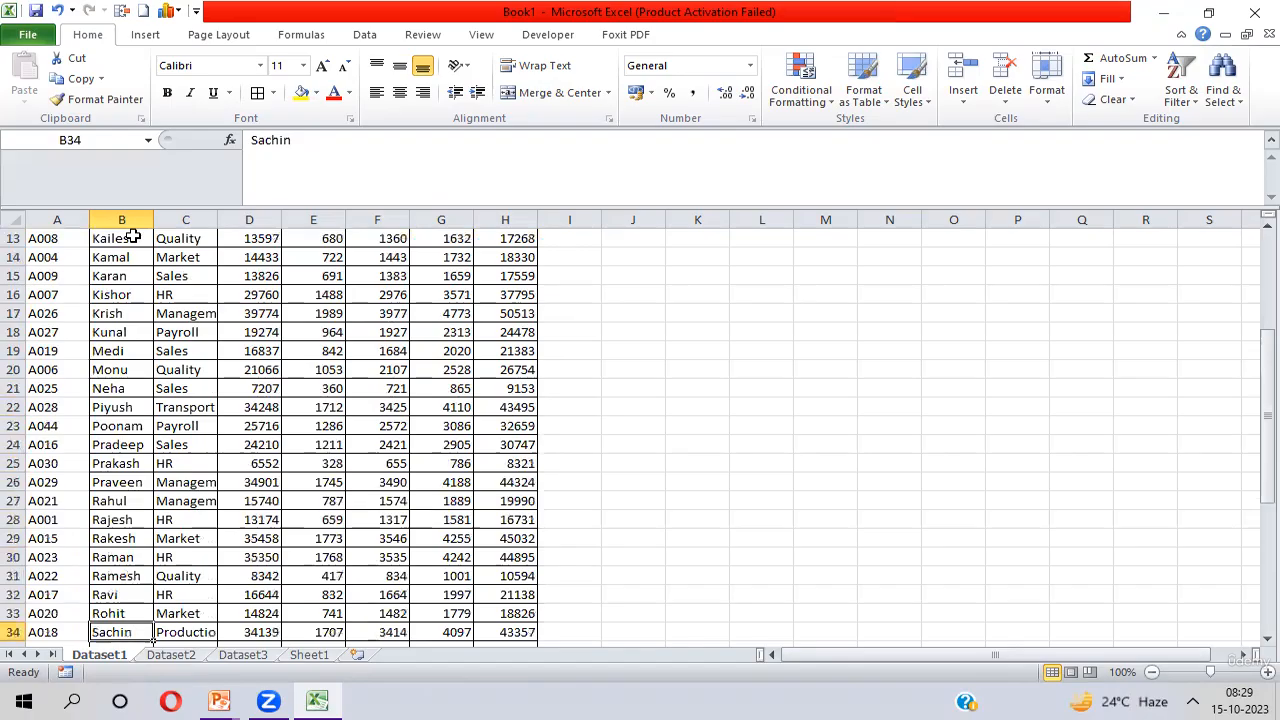
key("Up")
key("Up")
key("Up")
key("Up")
key("Up")
key("Up")
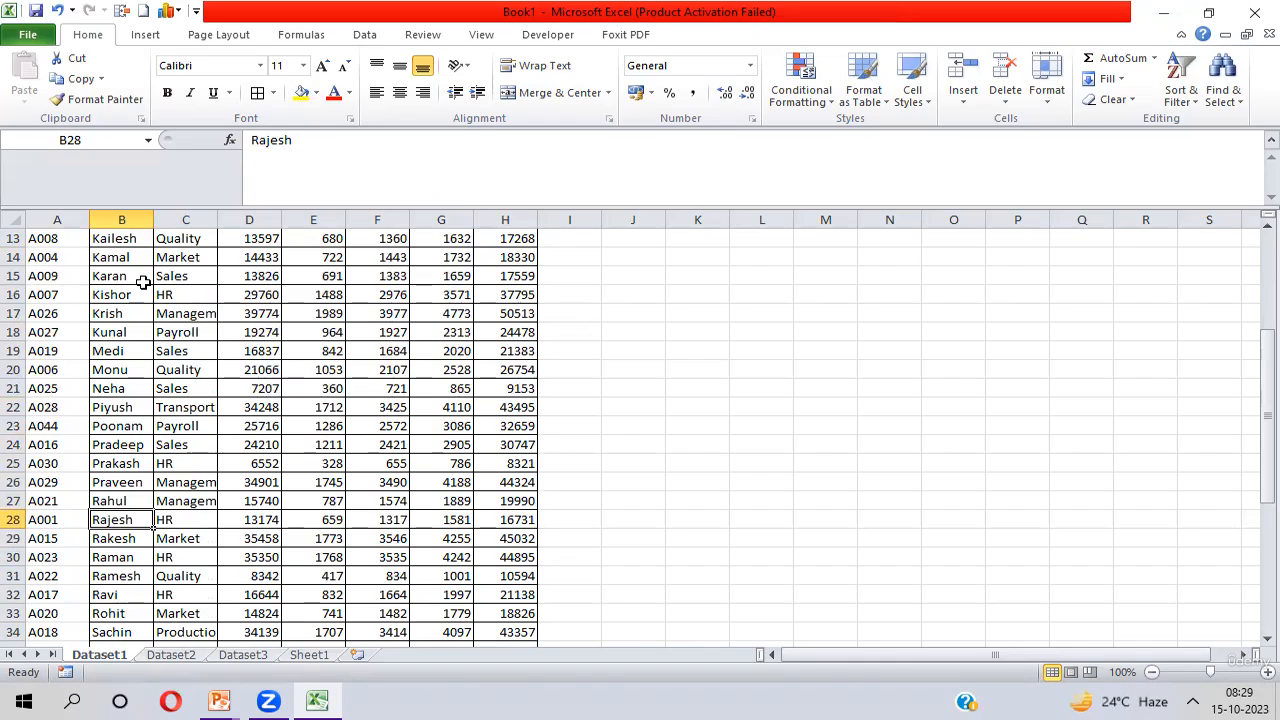
Review the Name column of Dataset1 again, going down from its header through the entries.
key("ctrl+Up")
key("ctrl+shift+Down")
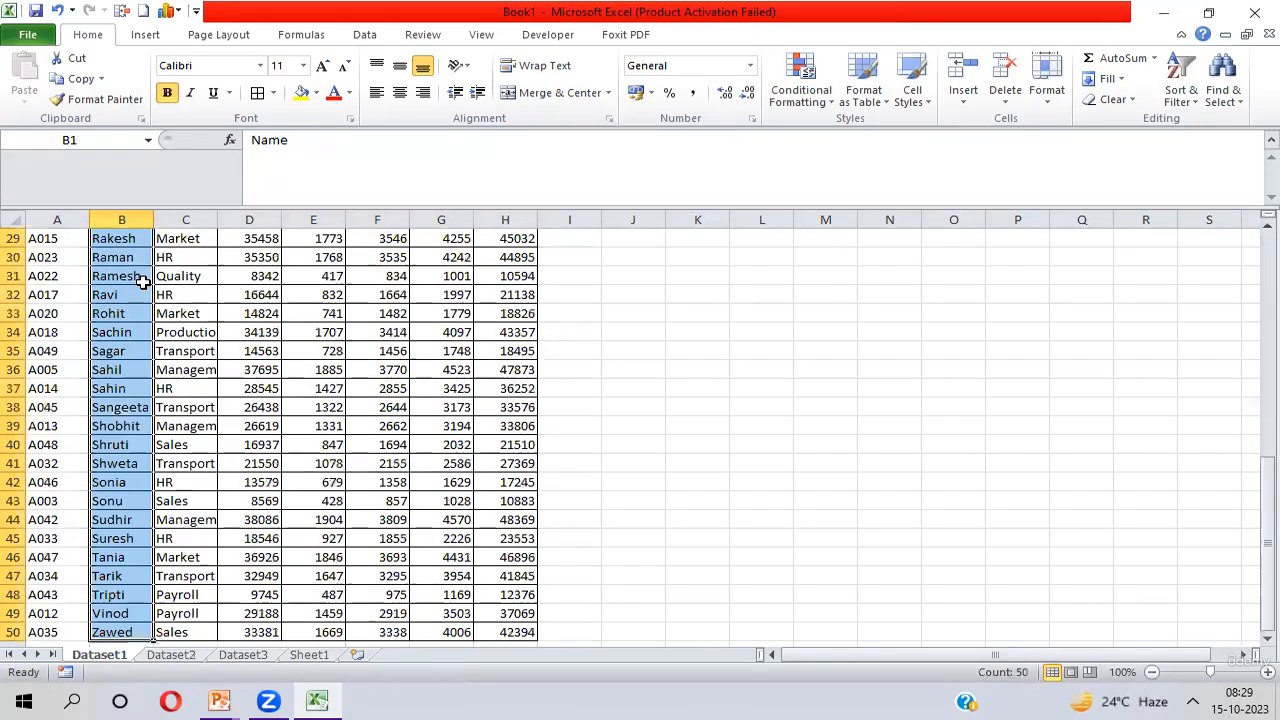
key("ctrl+Up")
key("Down")
key("Down")
key("Down")
key("Down")
key("Down")
key("Down")
key("Down")
key("Down")
key("Down")
key("Down")
key("Down")
key("Down")
key("Down")
key("Down")
key("Down")
key("Down")
key("Down")
key("Down")
key("Down")
key("Down")
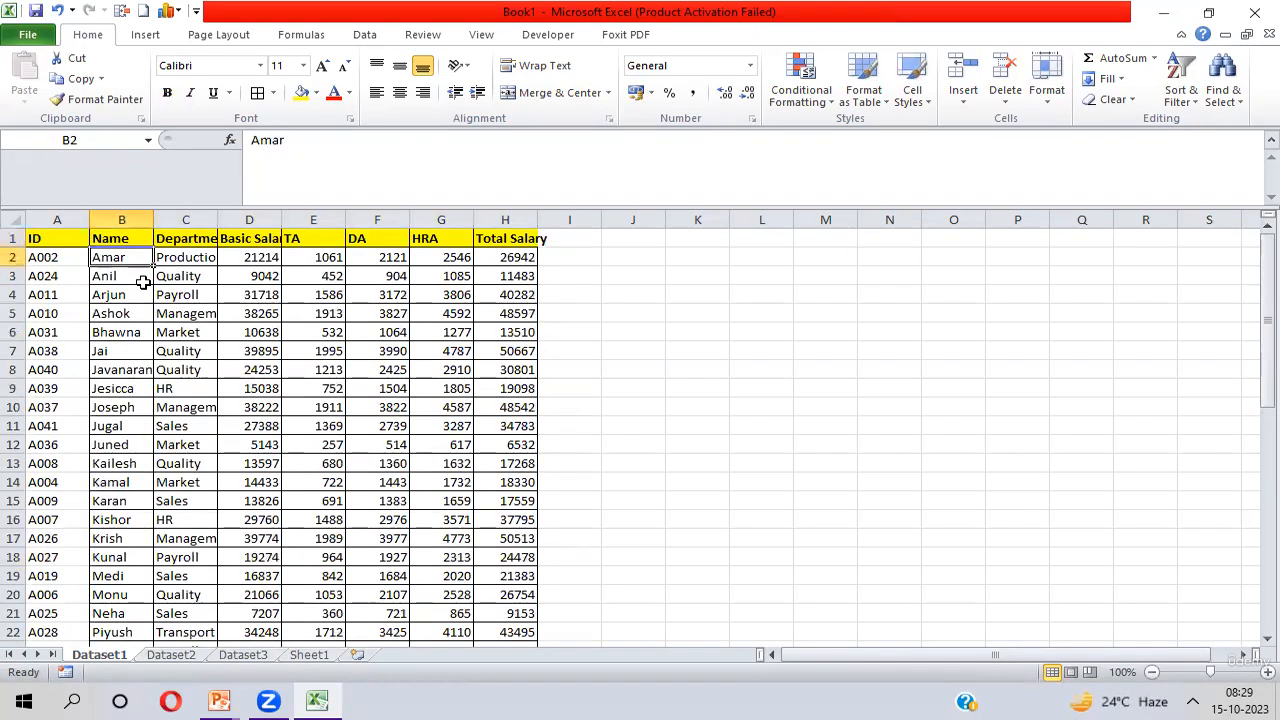
key("ctrl+Up")
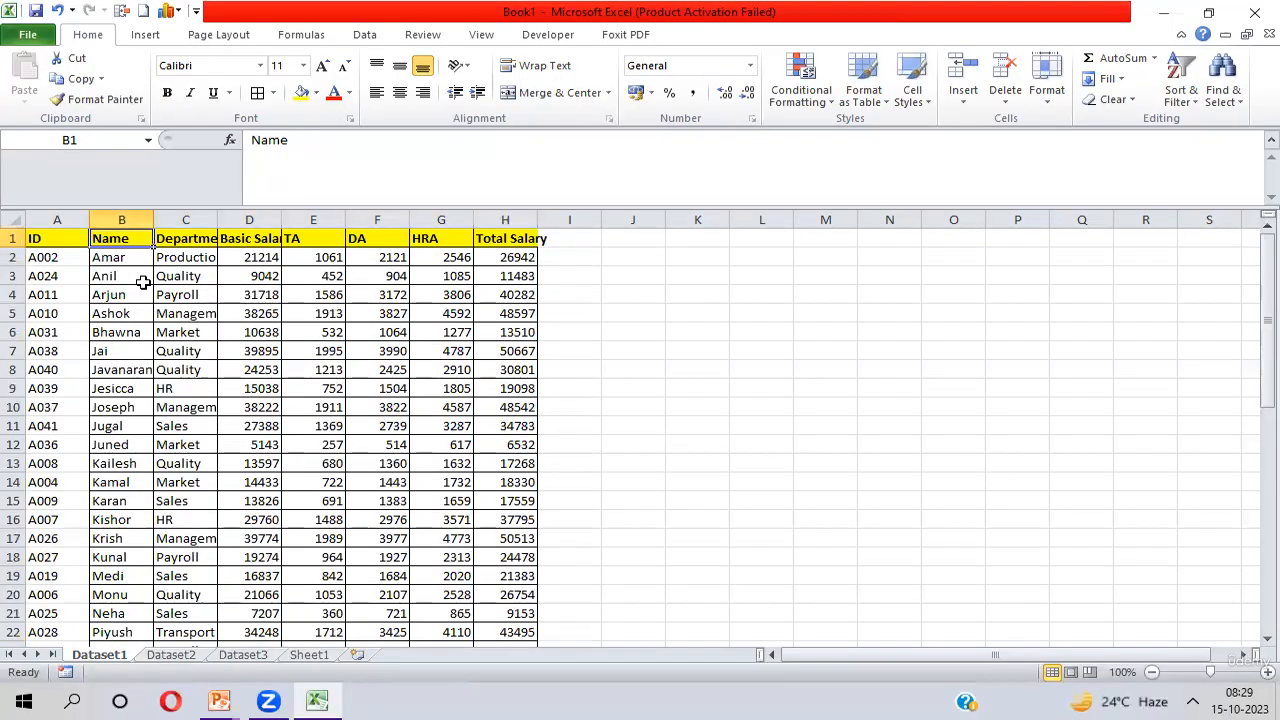
Compare the Dataset1 header row, ID to Total Salary, with headers A2:E2 on Sheet1.
key("ctrl+Left")
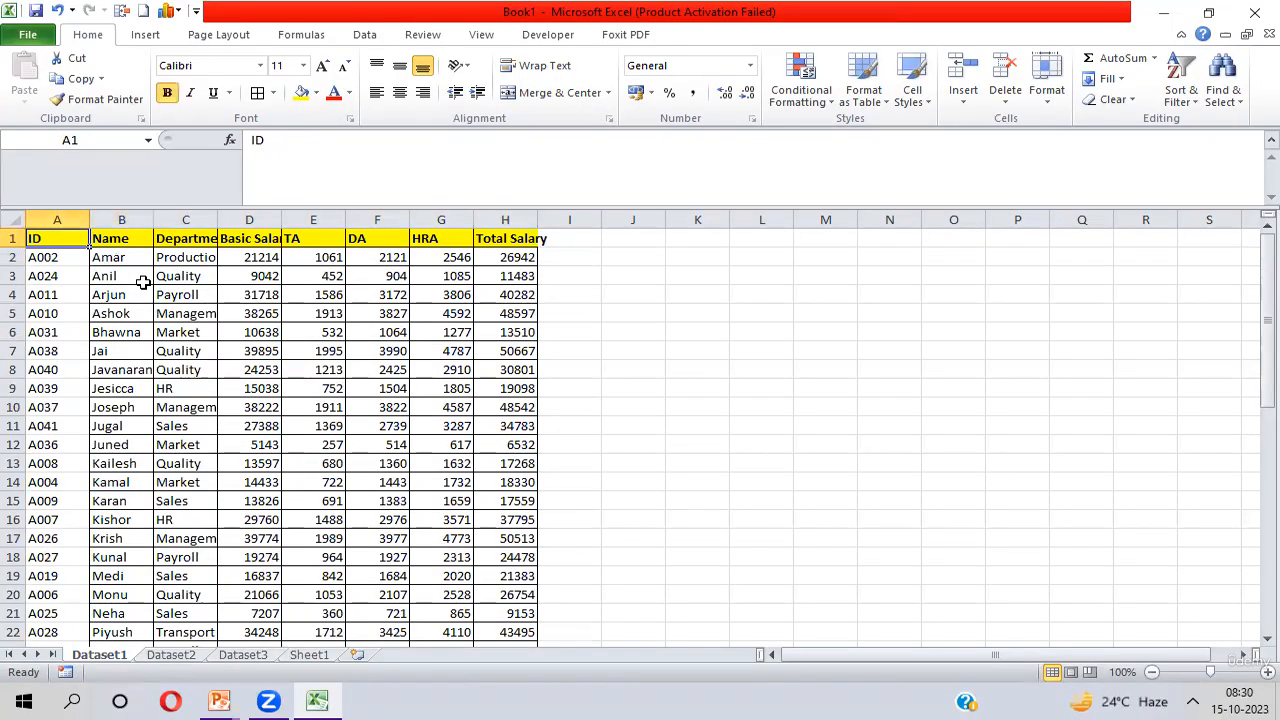
key("ctrl+shift+Right")
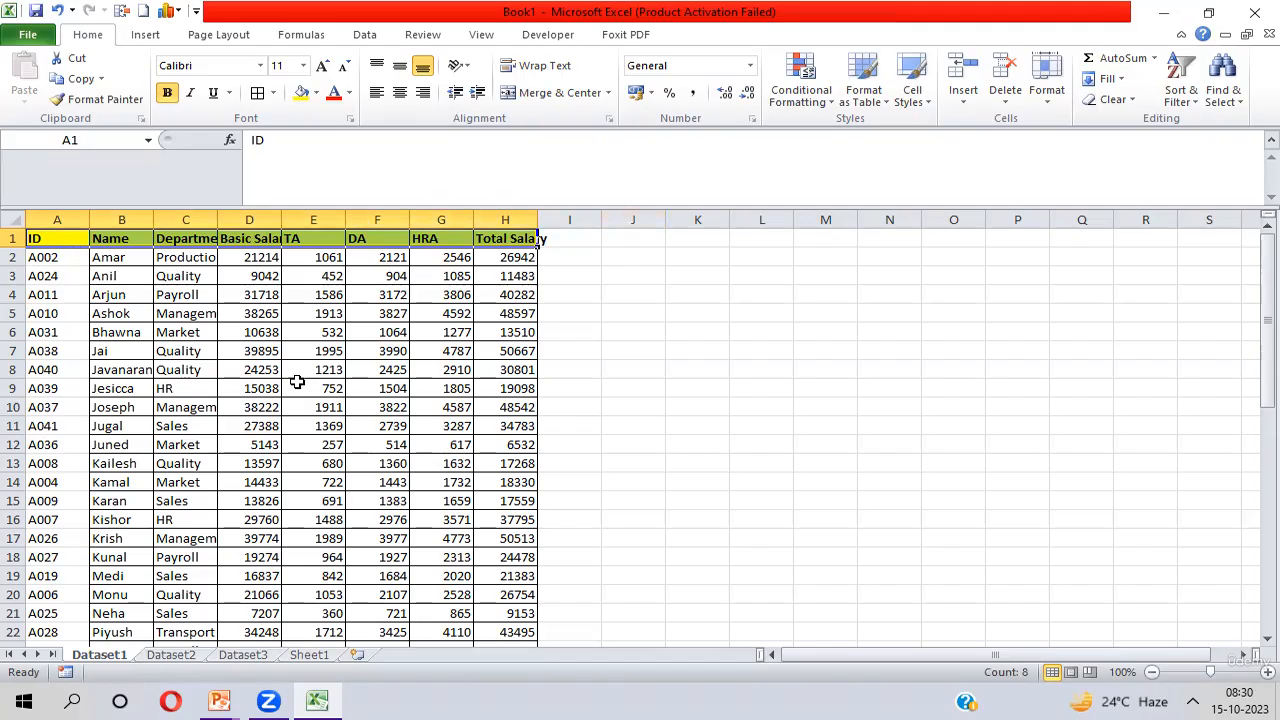
key("ctrl+Page_Down")
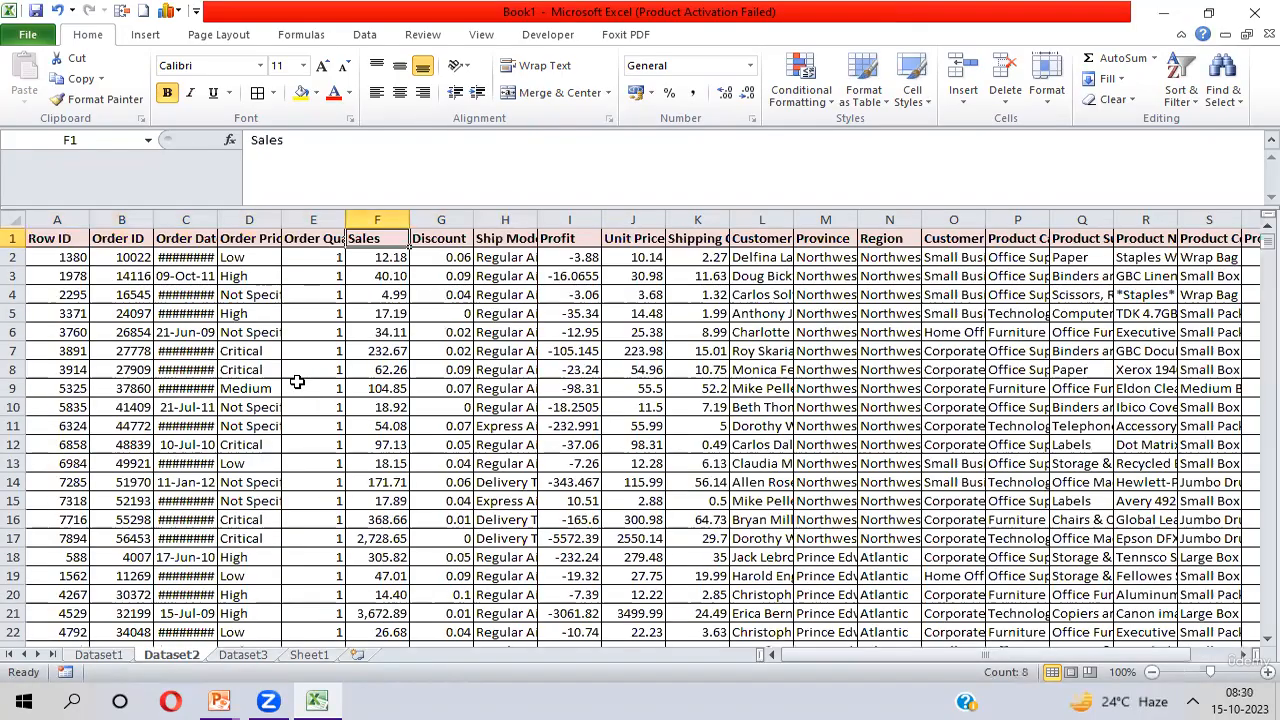
key("ctrl+Page_Down")
key("ctrl+Page_Down")
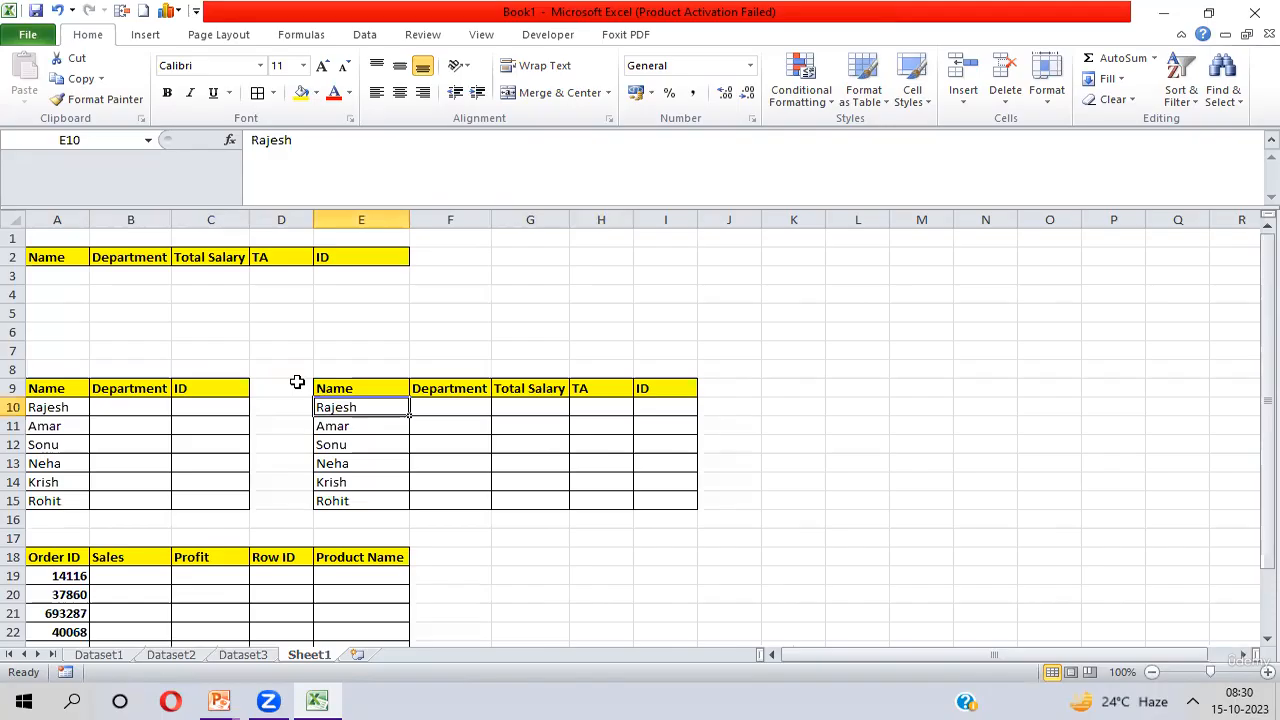
left_click(51, 254)
key("shift+Right")
key("shift+Right")
key("shift+Right")
key("shift+Right")
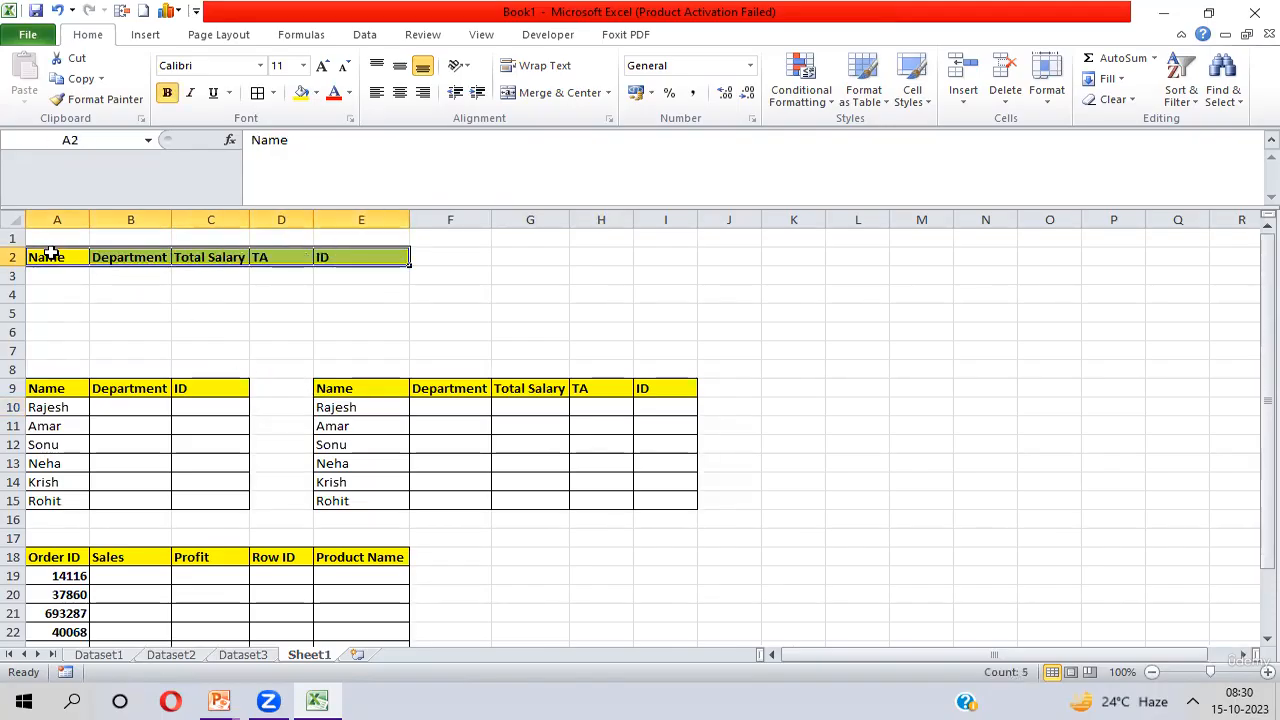
Begin a MATCH formula in A3 with the Name header as the row-locked lookup value A$2.
key("Down")
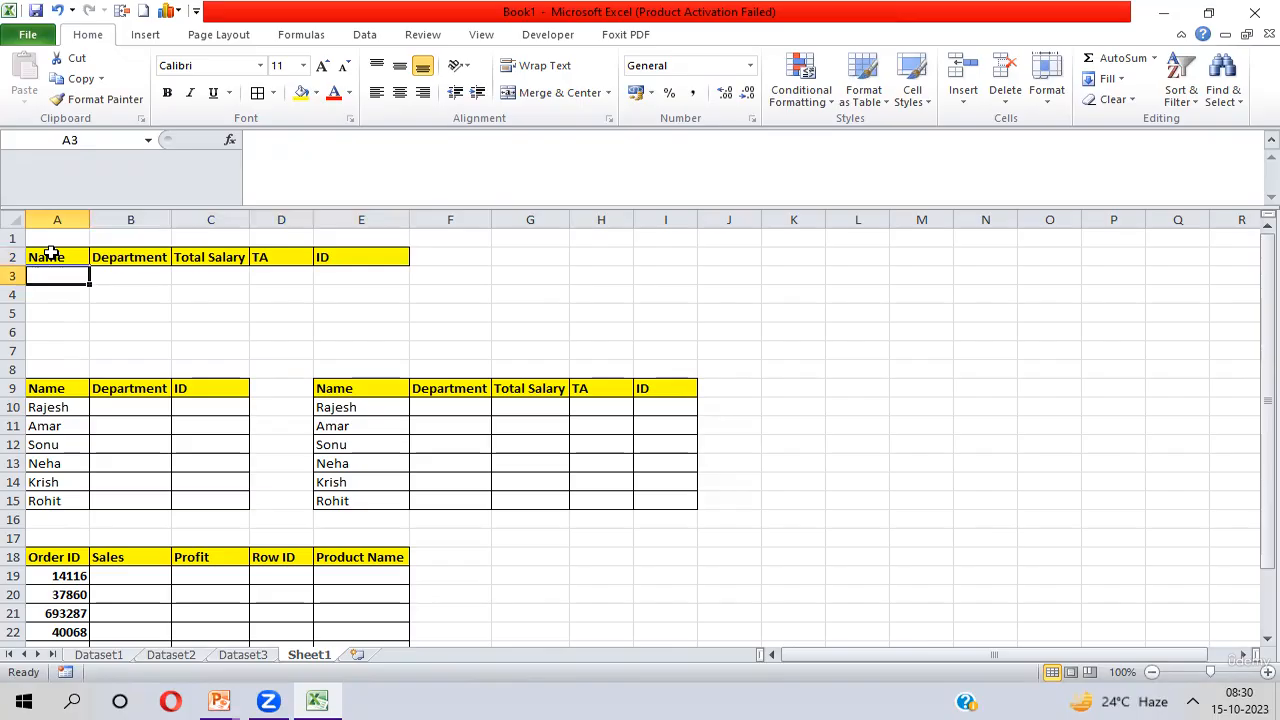
type("=Mat")
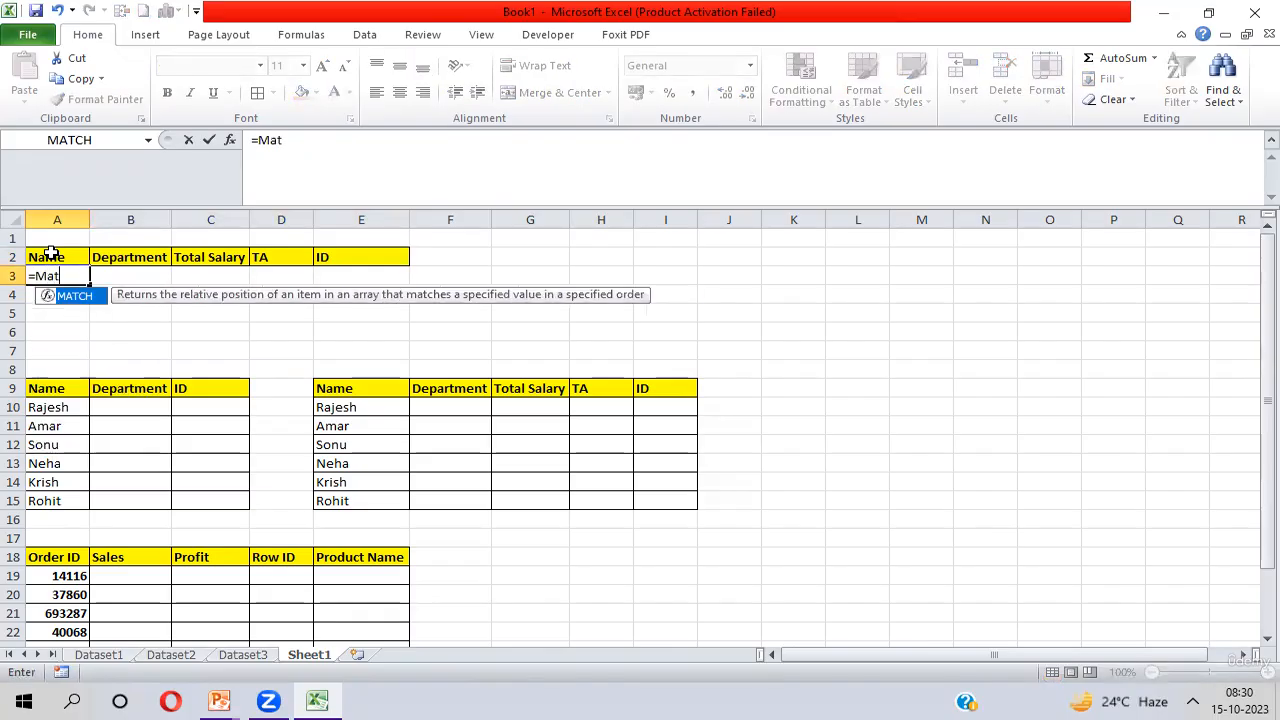
key("Tab")
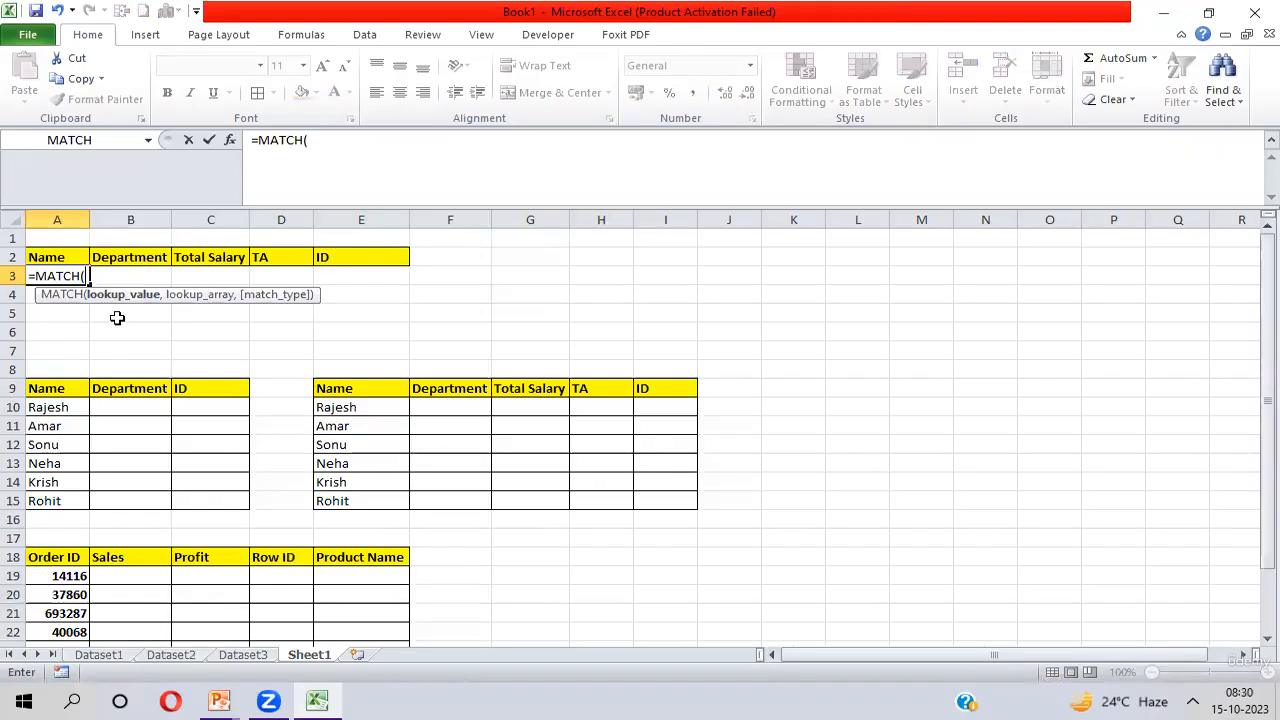
left_click(60, 257)
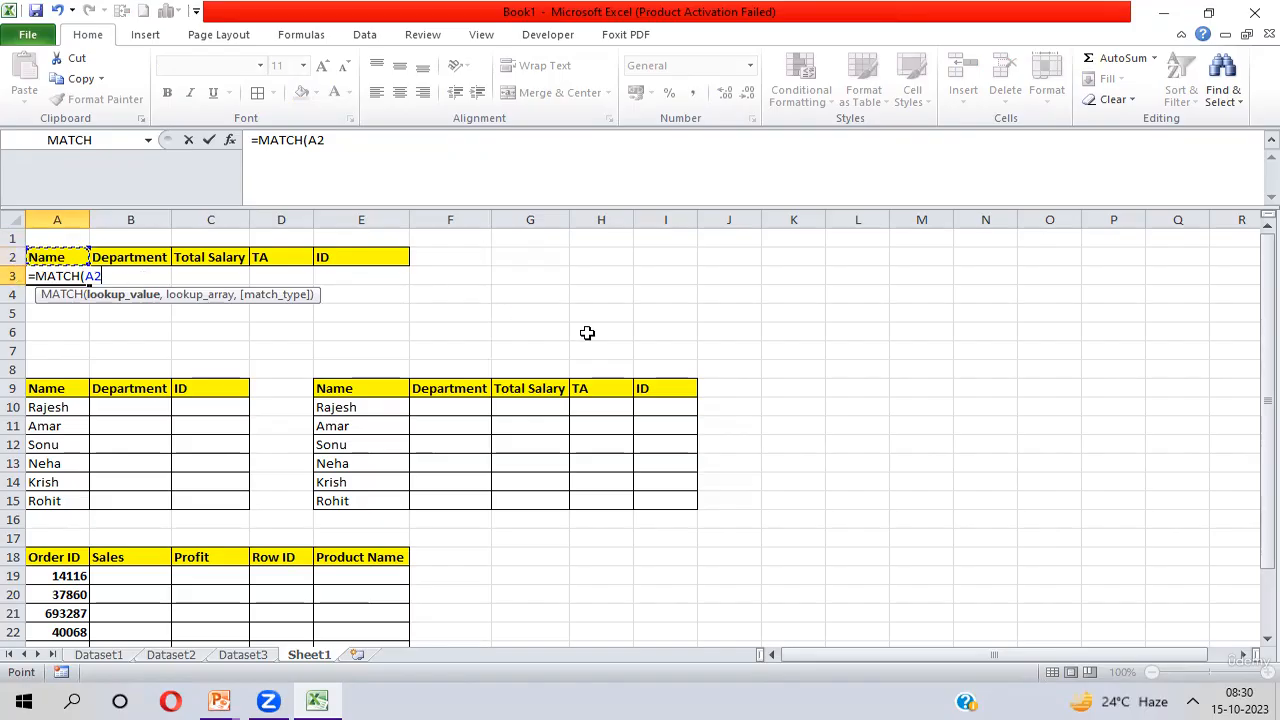
key("F4")
key("F4")
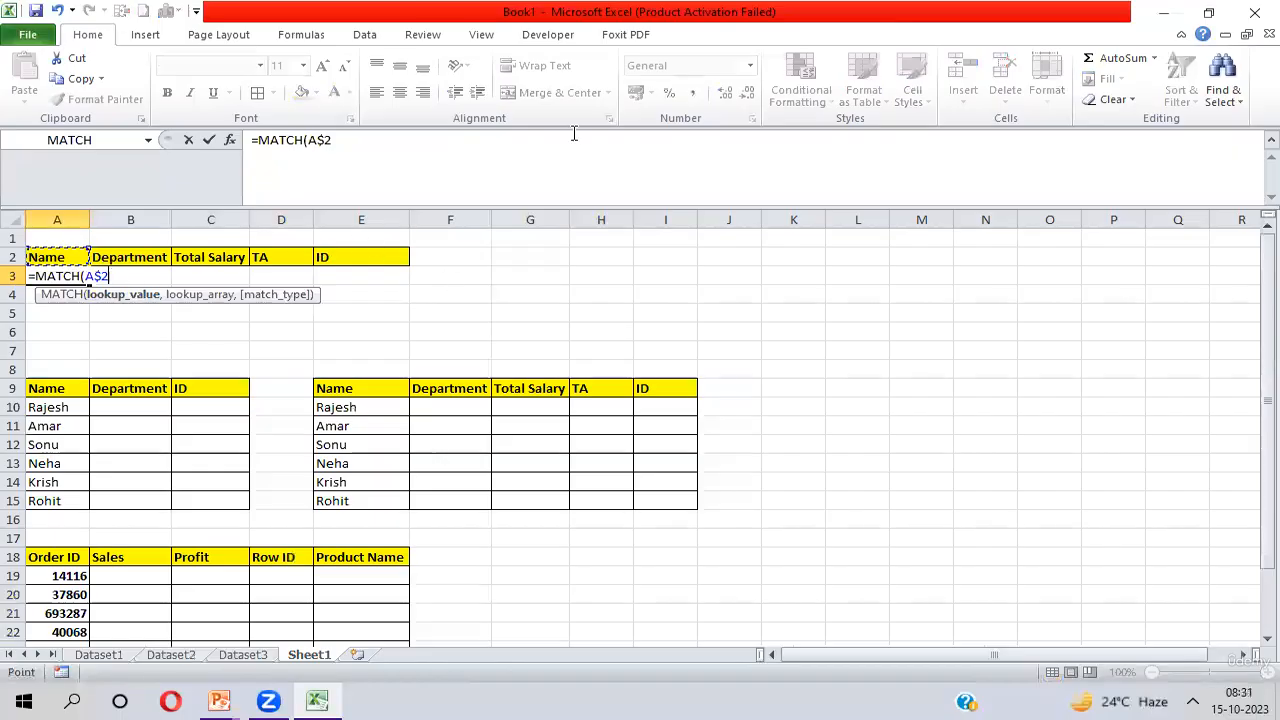
type(",")
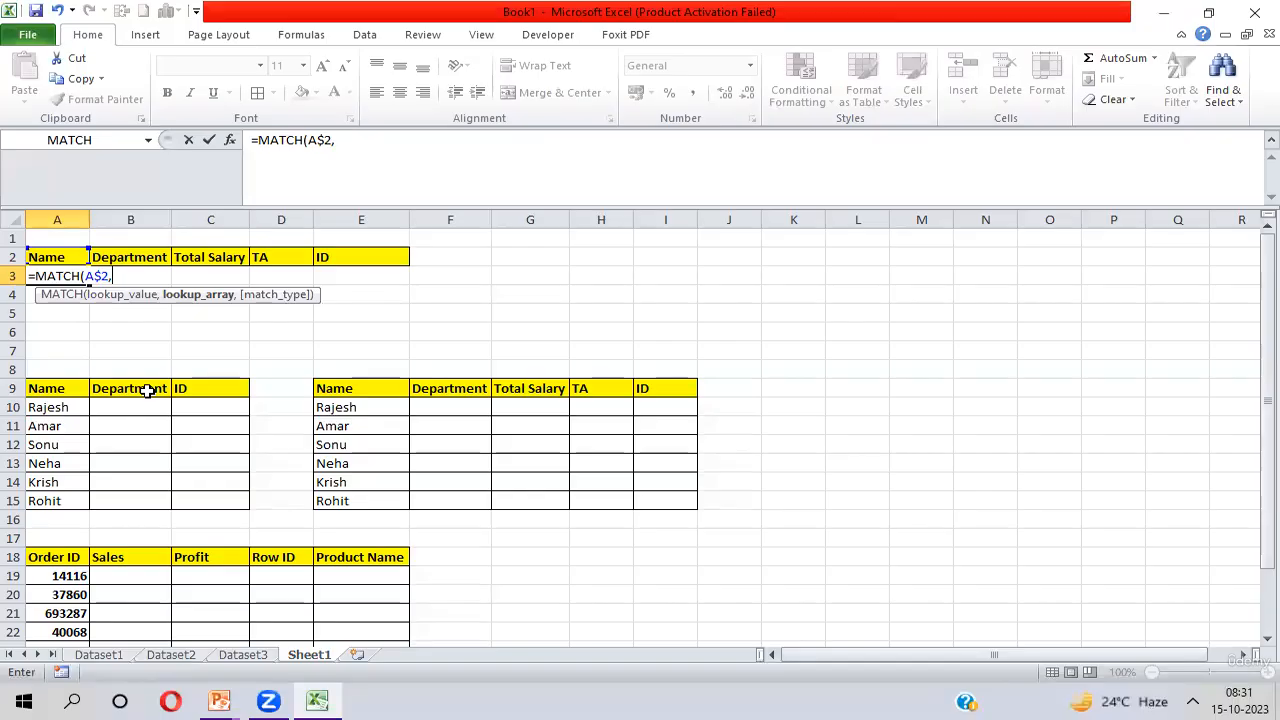
Set the lookup array to the Dataset1 header row as the absolute range Dataset1!$A$1:$H$1.
key("ctrl+Page_Up")
key("ctrl+Page_Up")
key("ctrl+Page_Up")
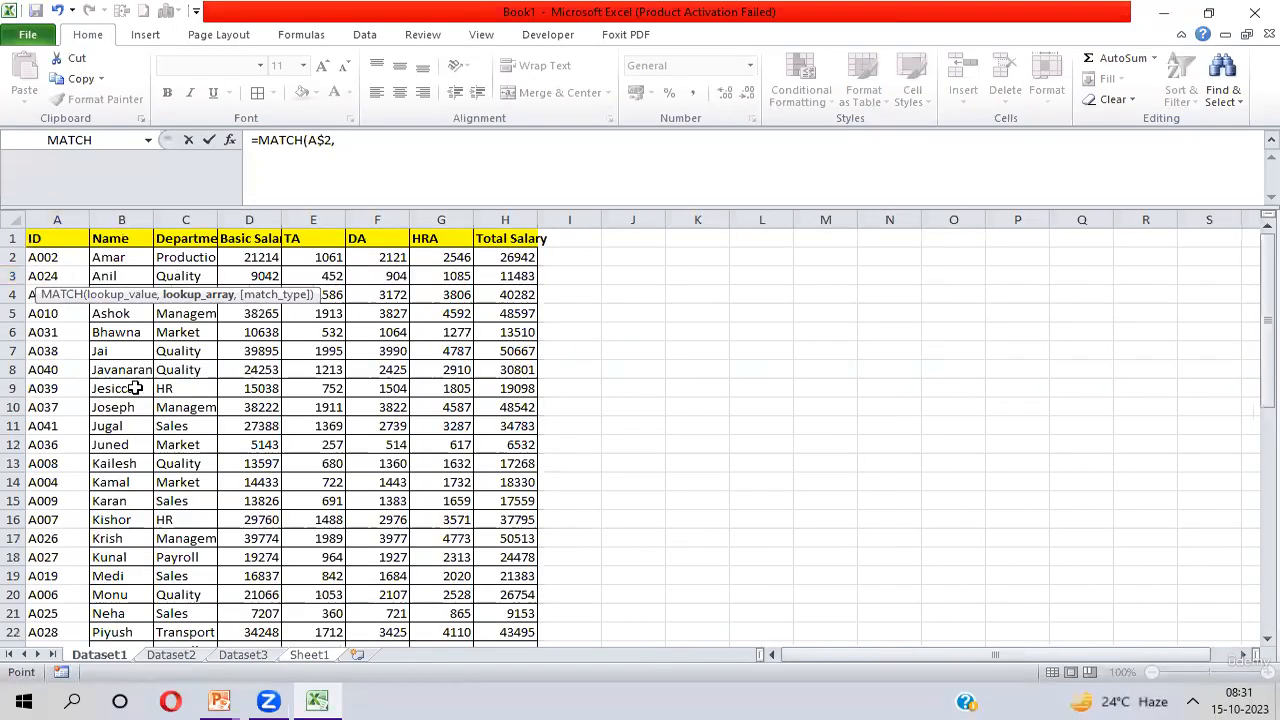
left_click(48, 236)
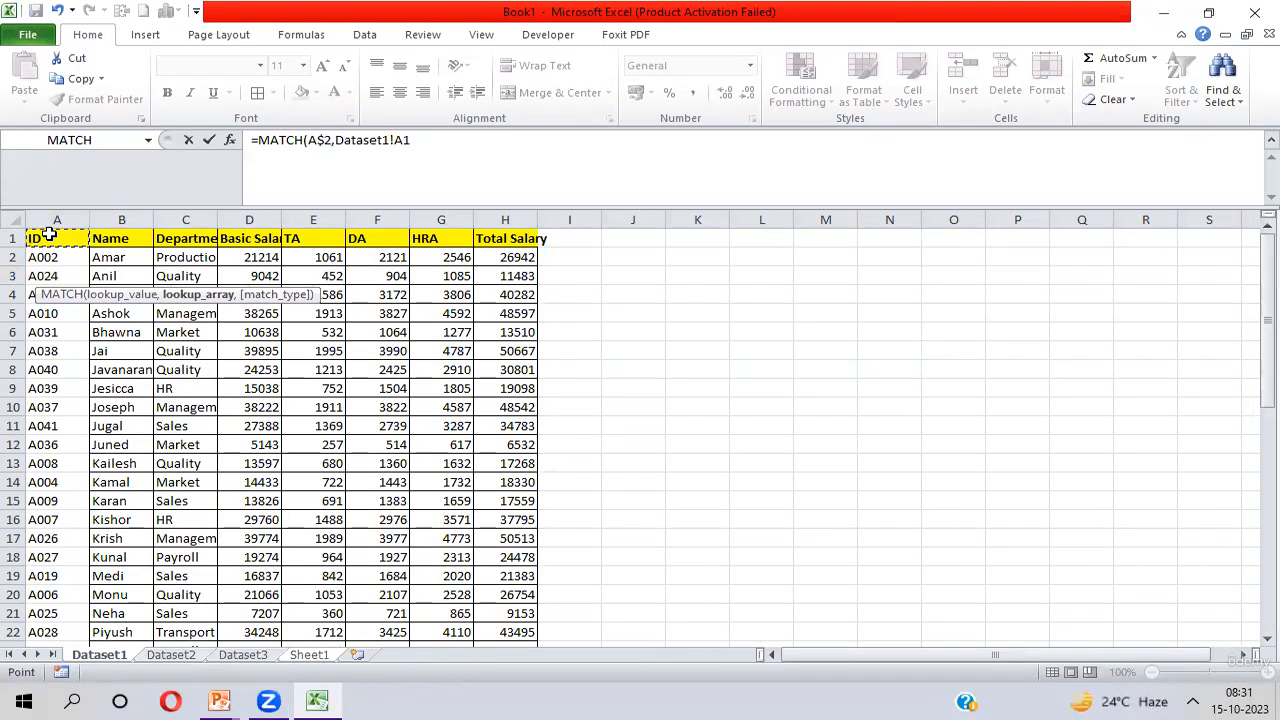
key("ctrl+shift+Right")
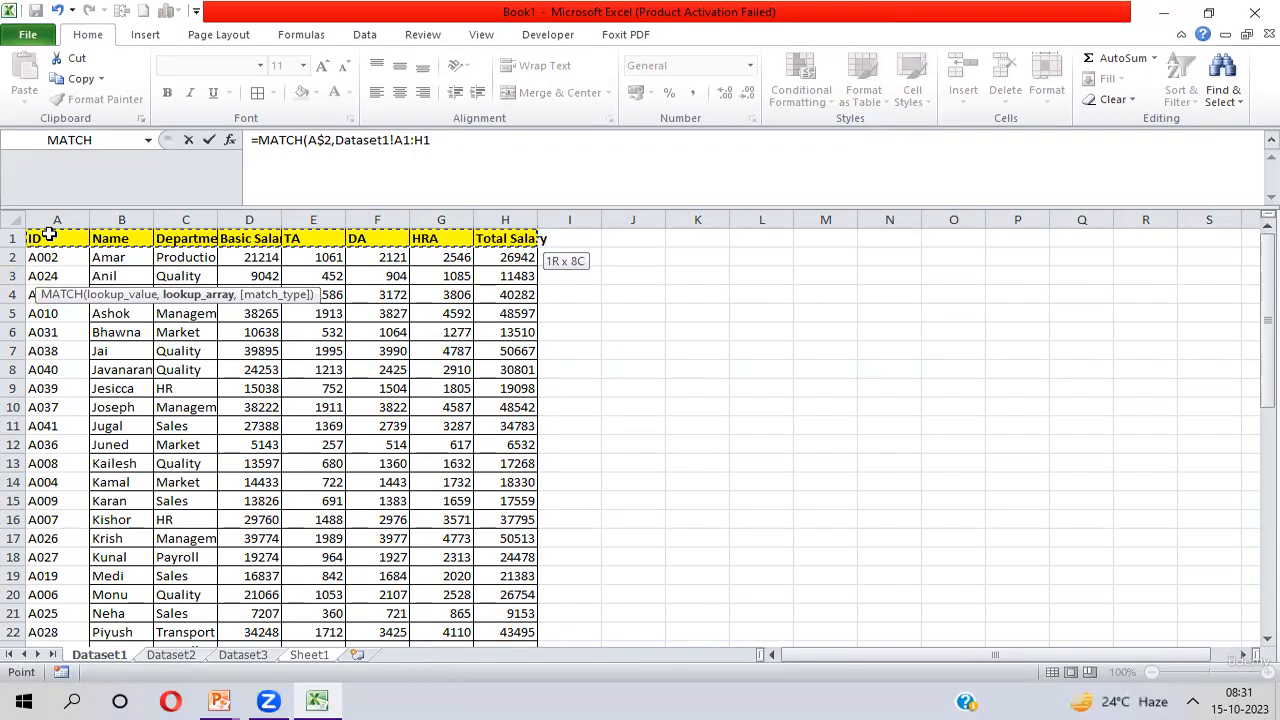
key("F4")
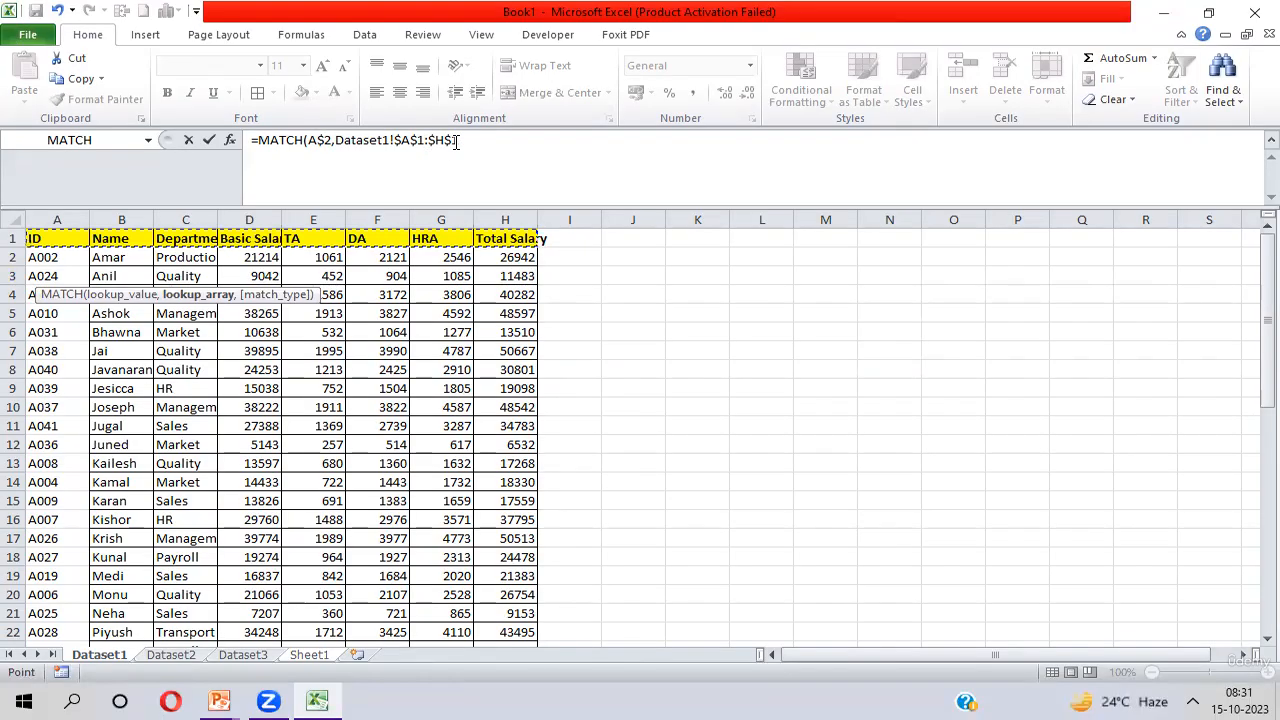
Set the match type to 0 for an exact match and complete the MATCH formula in A3.
type("1")
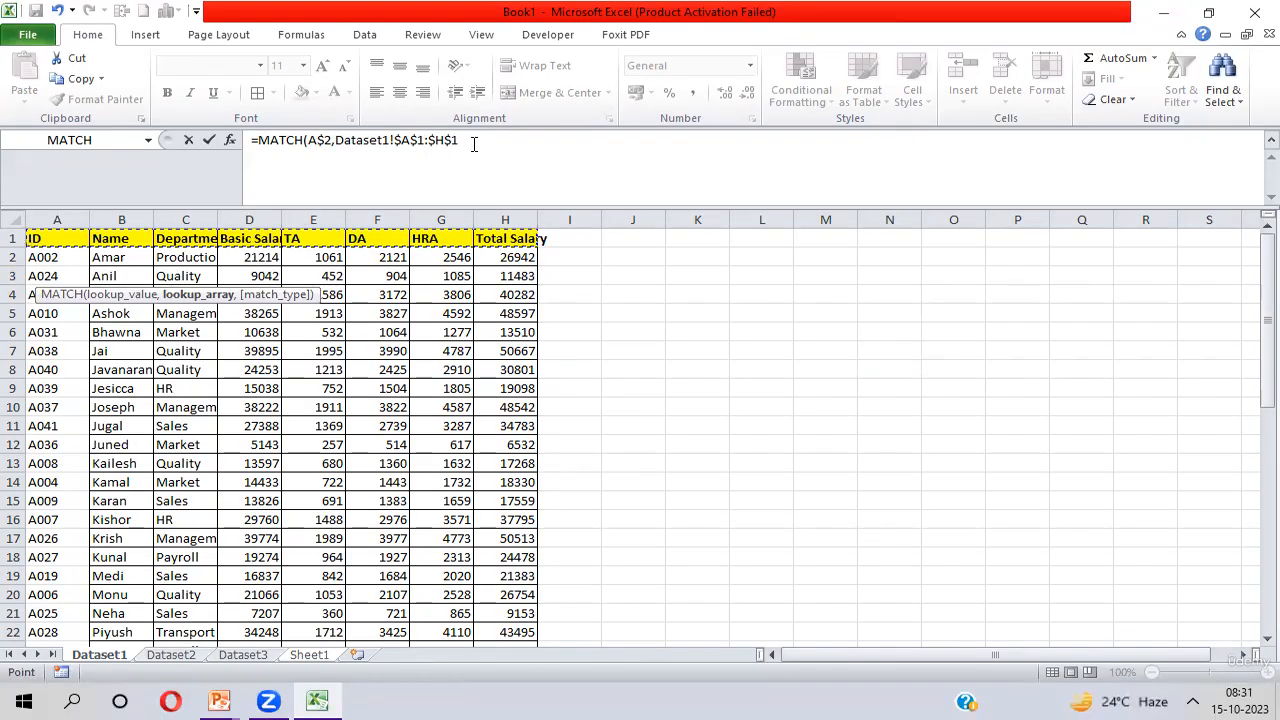
type(",0")
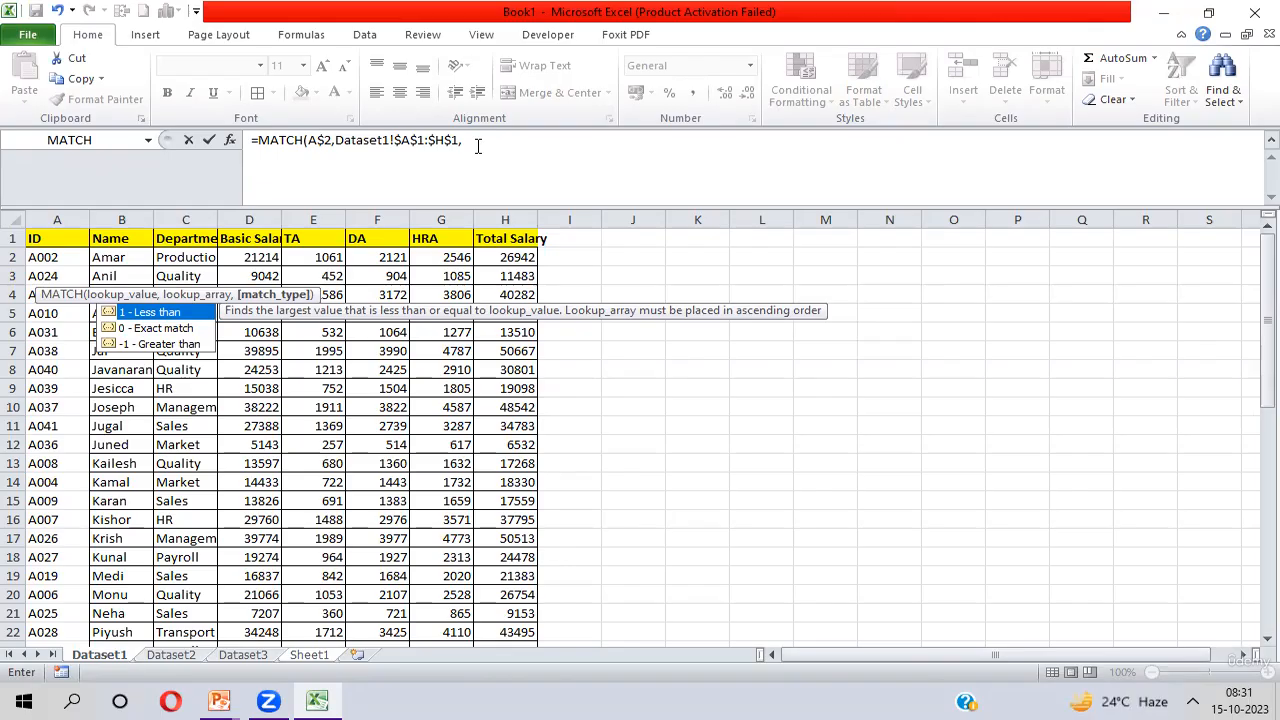
double_click(172, 328)
type(")")
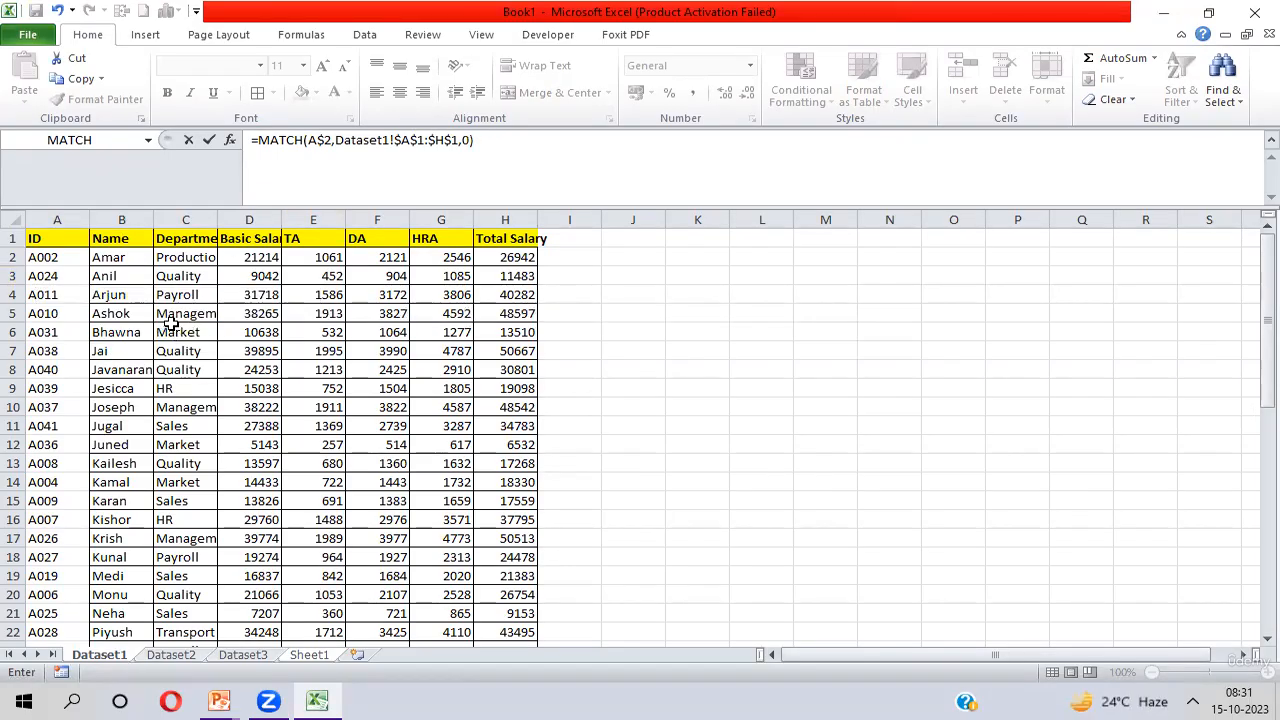
key("Return")
key("Up")
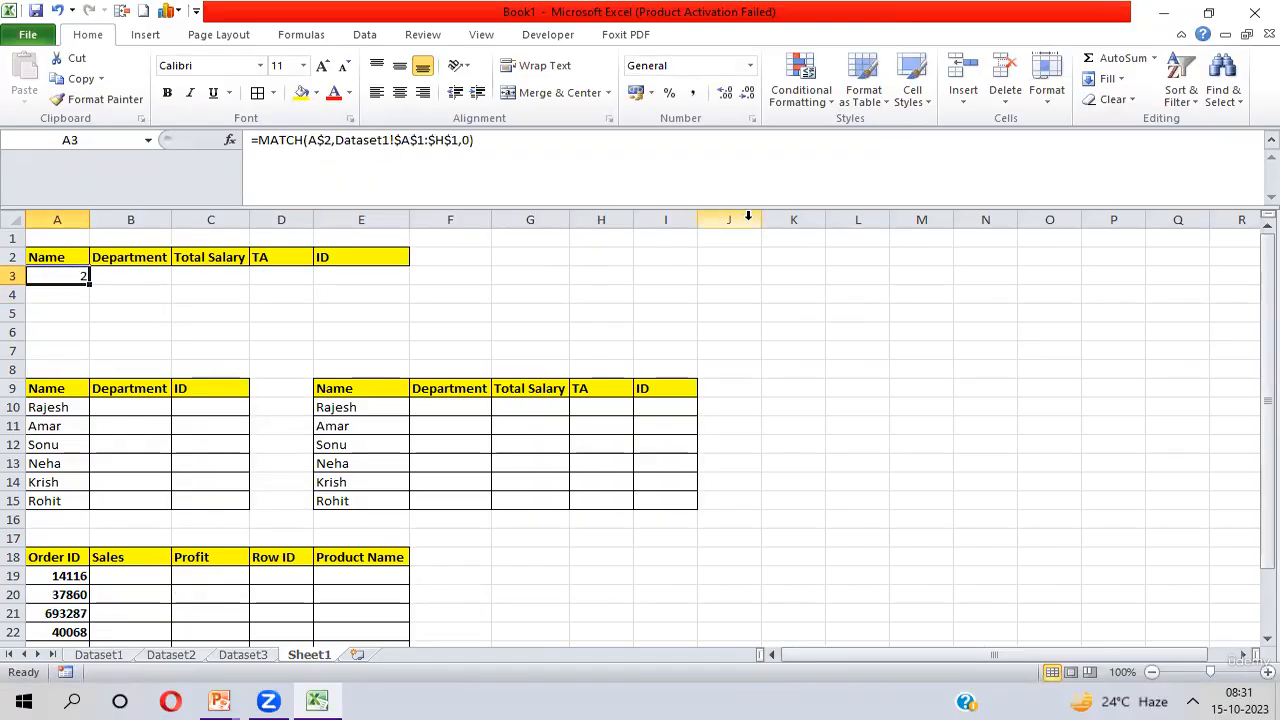
Fill the MATCH formula from A3 across to E3.
key("shift+Right")
key("shift+Right")
key("shift+Right")
key("shift+Right")
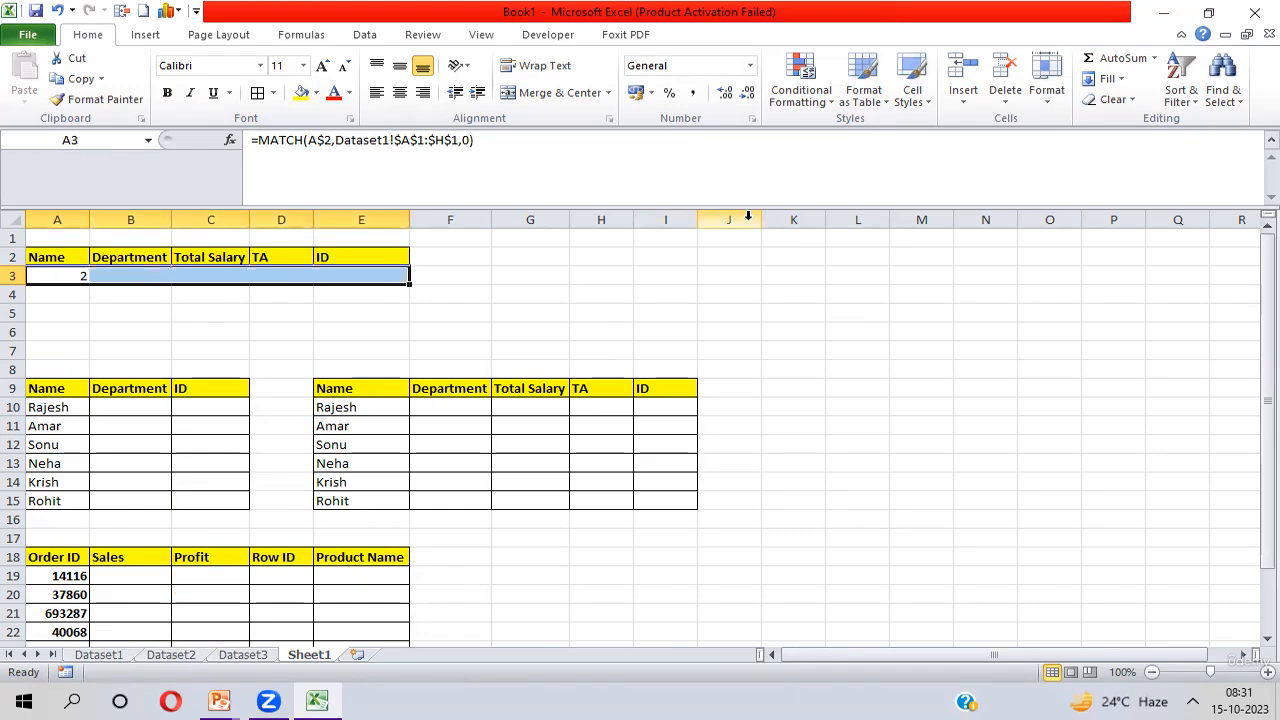
key("ctrl+r")
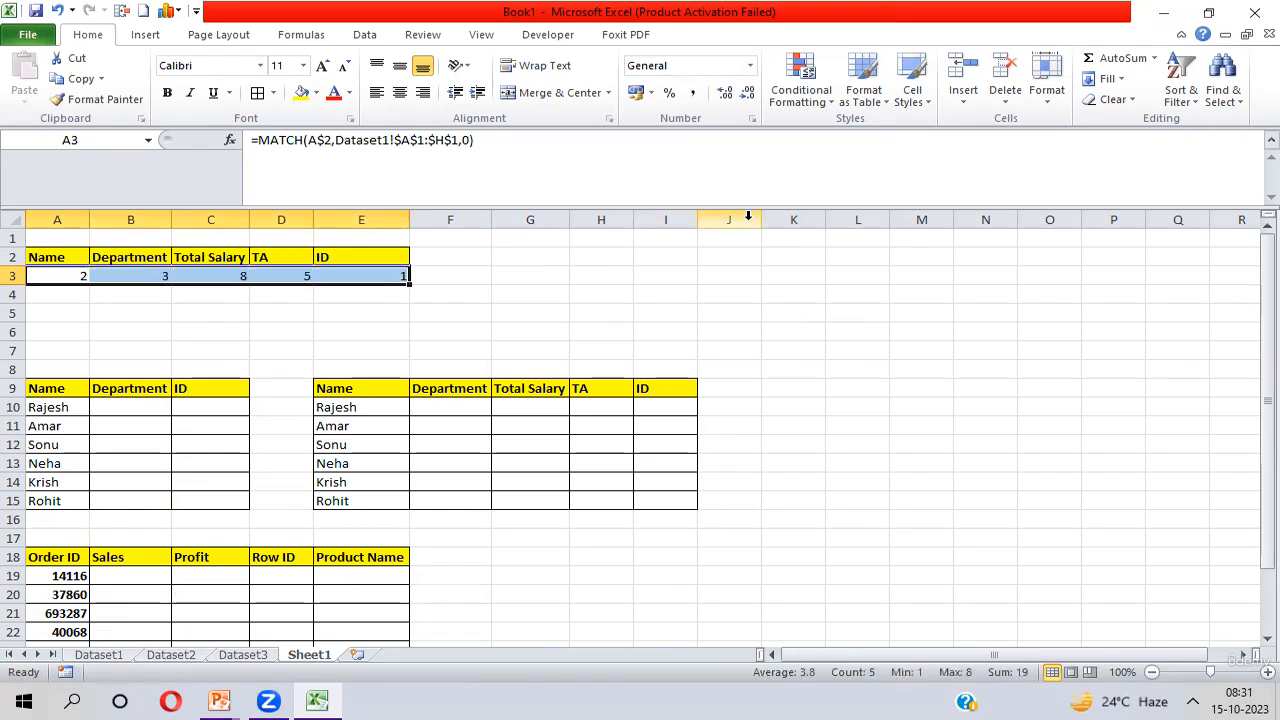
Compare the position returned for Name in A3 with the header order on the Dataset1 sheet.
left_click(62, 276)
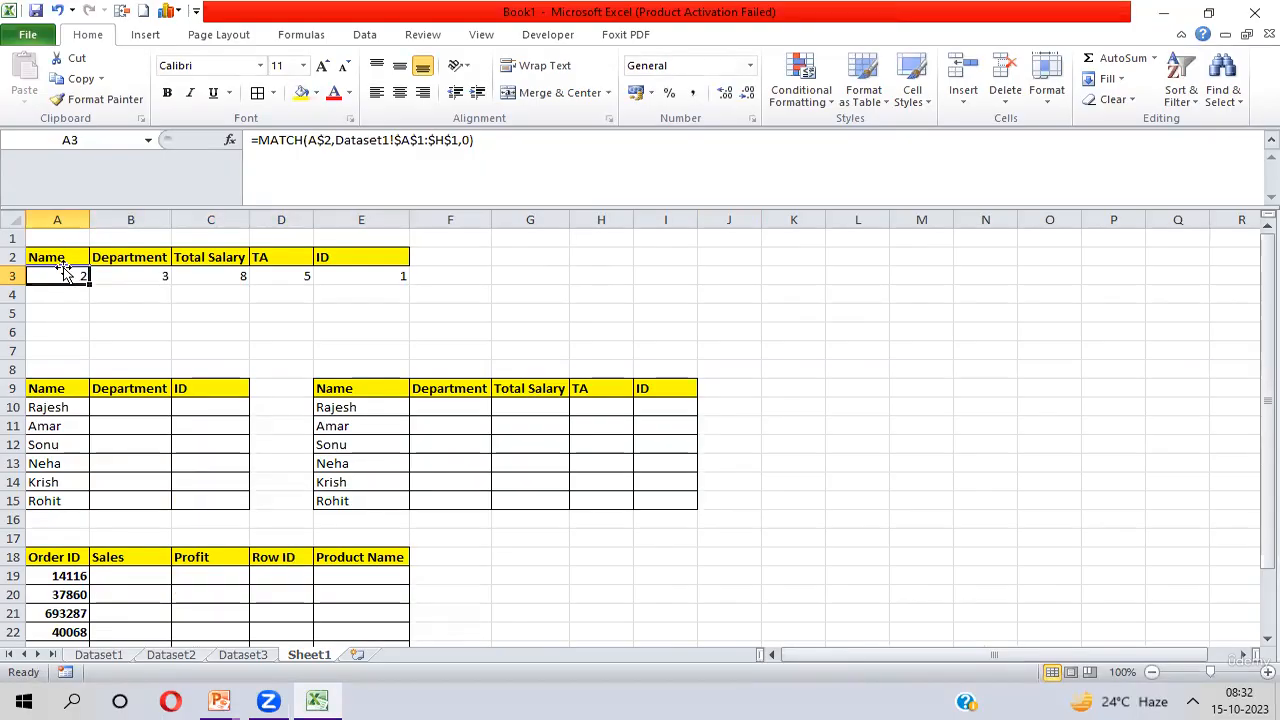
key("ctrl+Page_Up")
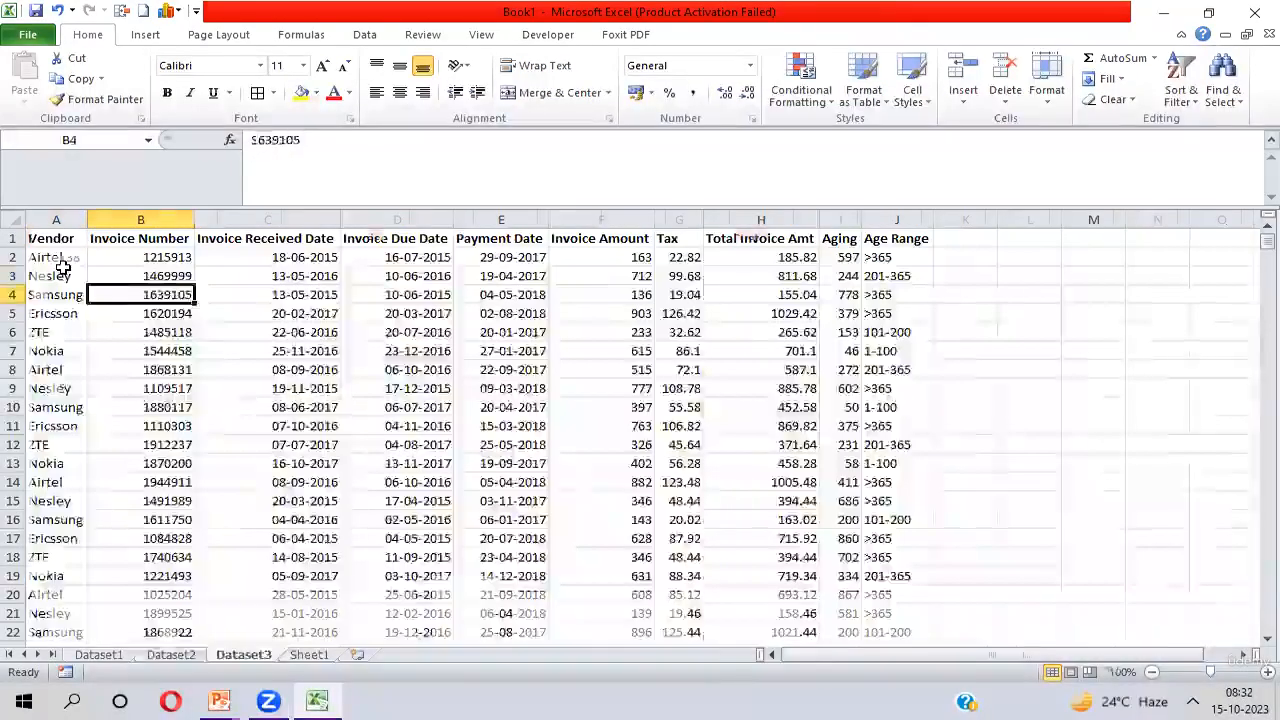
key("ctrl+Page_Up")
key("ctrl+Page_Up")
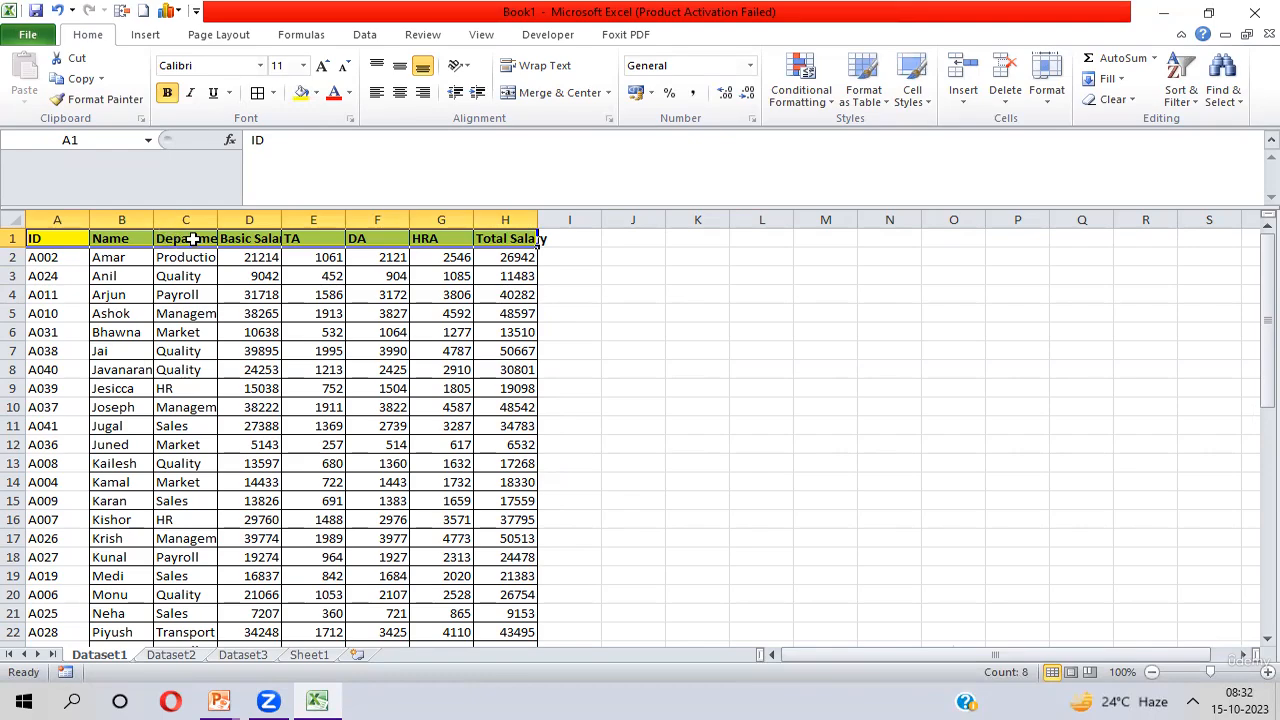
key("ctrl+Page_Down")
key("ctrl+Page_Down")
key("ctrl+Page_Down")
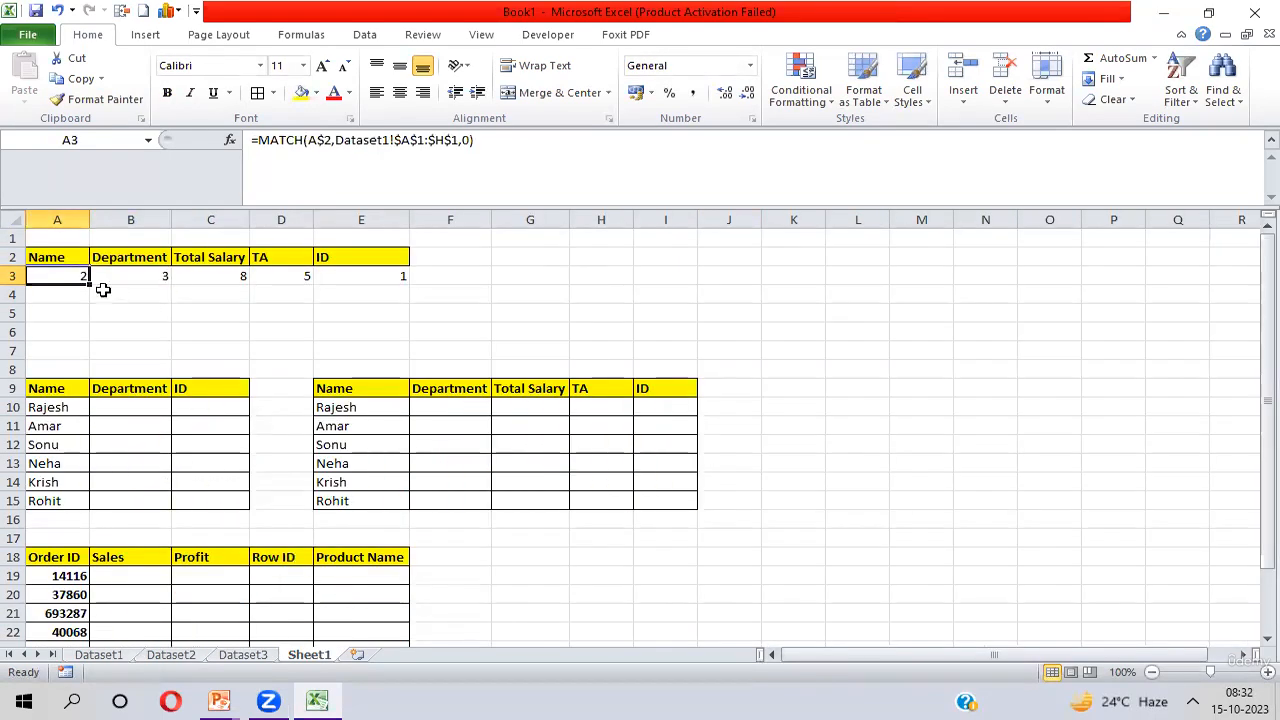
Review the MATCH formulas and positions in row 3 under Department, Name, ID, Total Salary and TA.
left_click(135, 272)
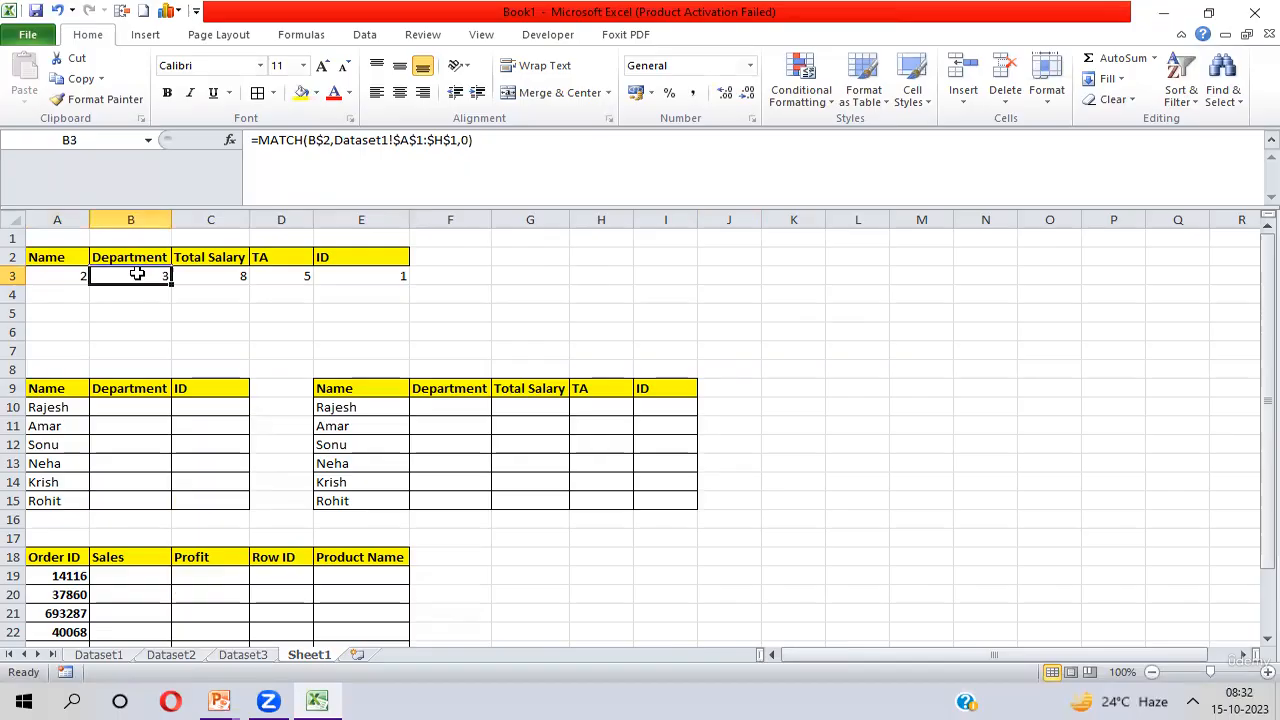
left_click(41, 276)
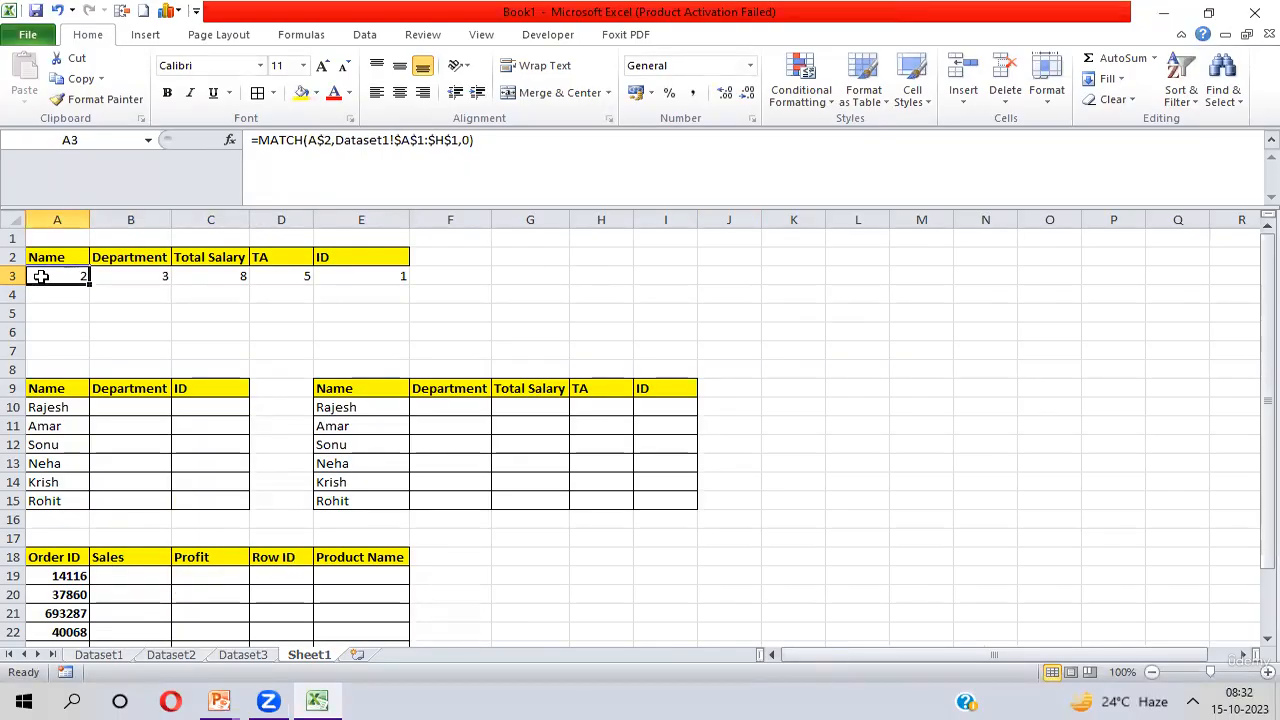
left_click(345, 281)
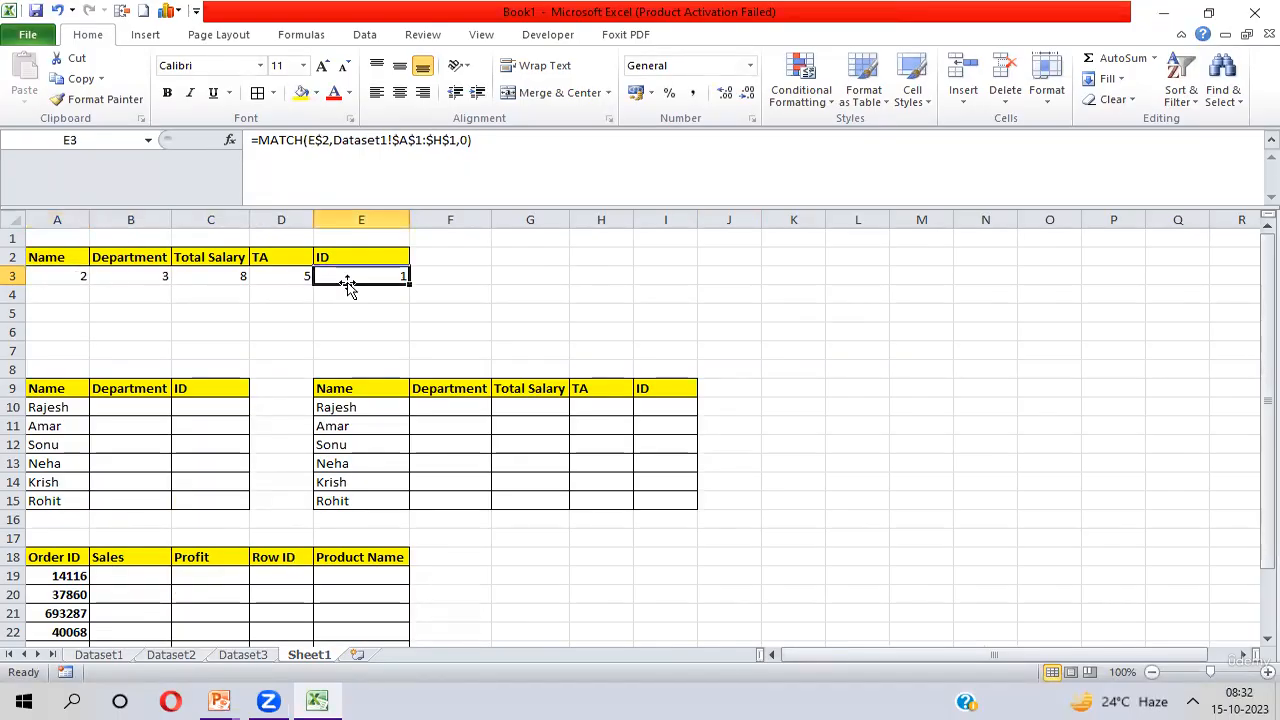
left_click(234, 276)
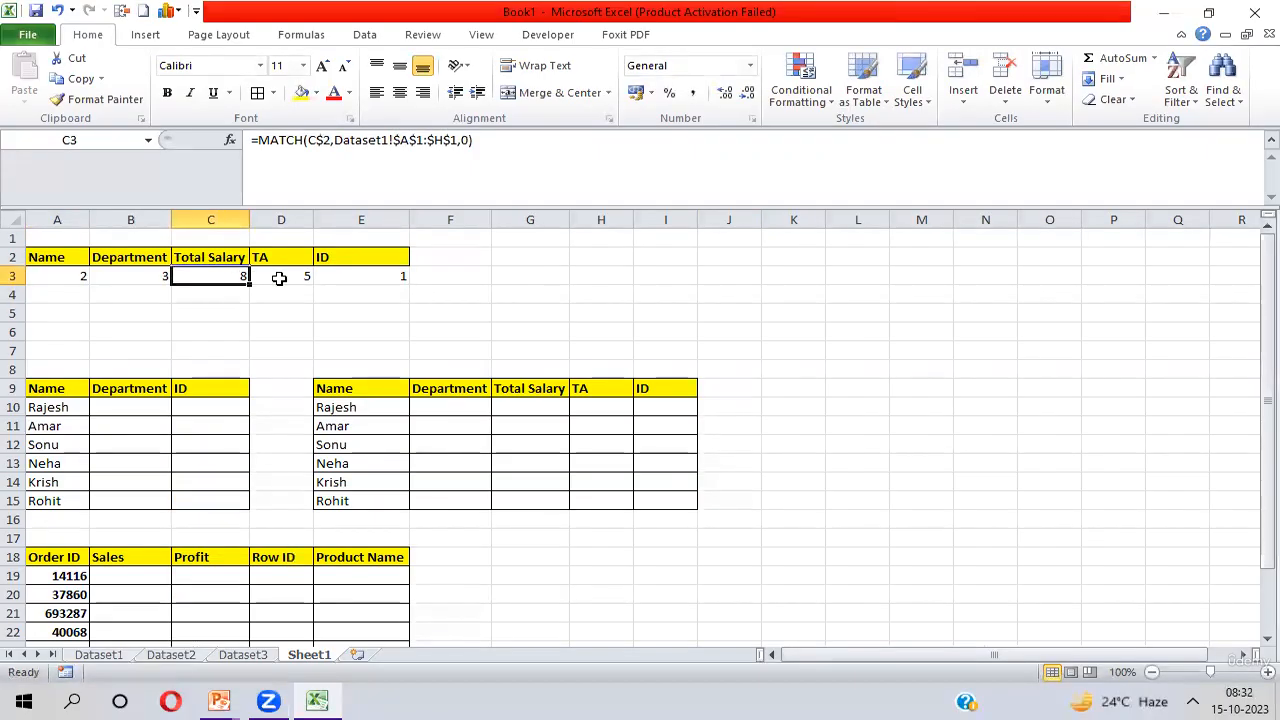
left_click(279, 277)
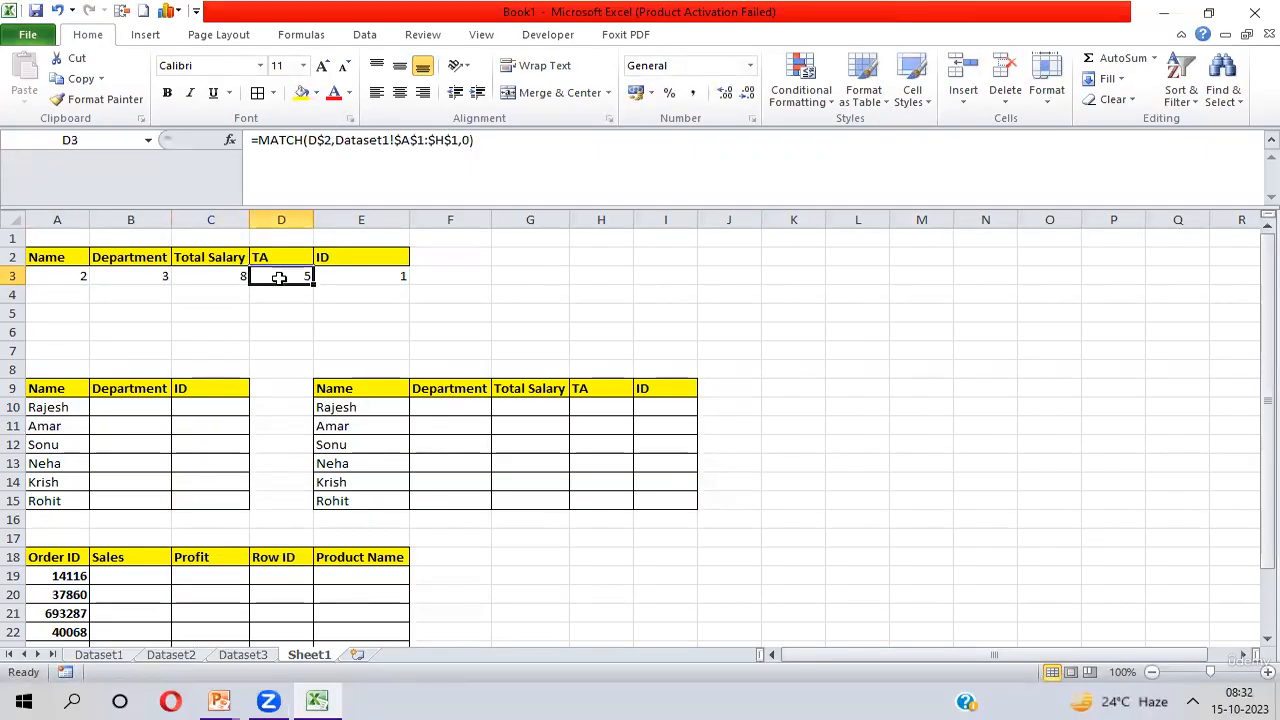
Clear the MATCH results from A3:E3.
left_click(53, 274)
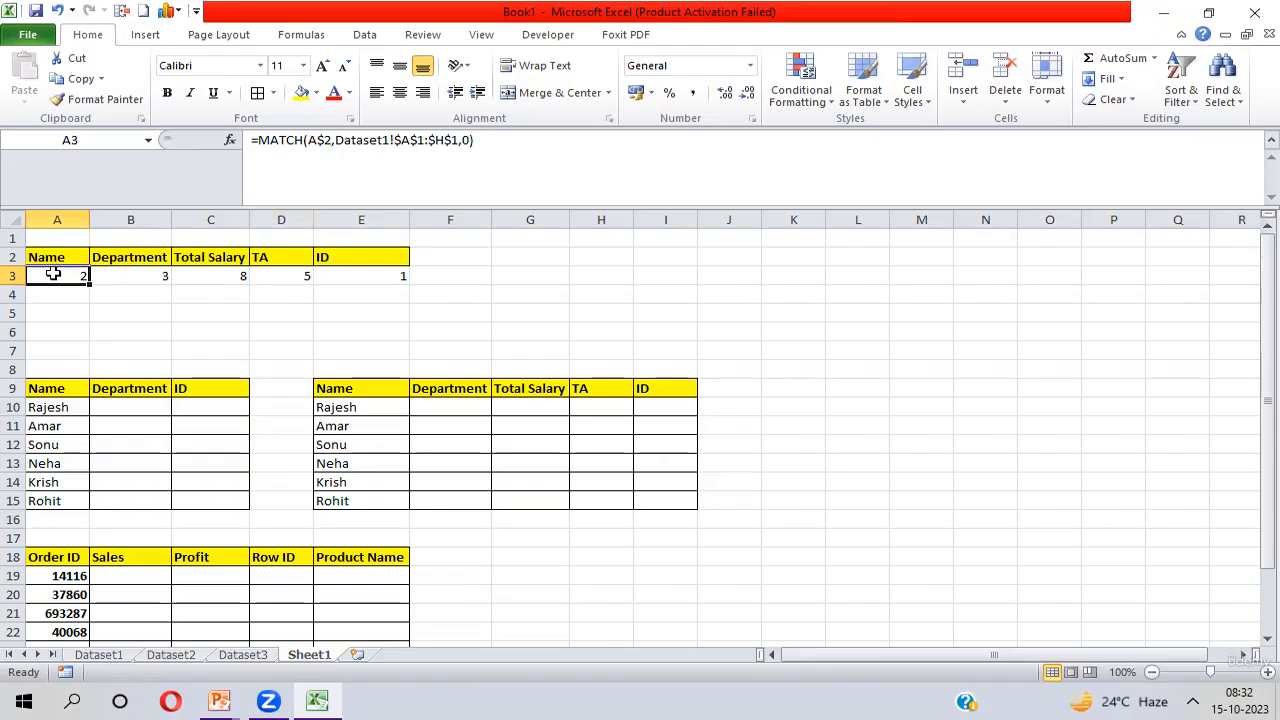
key("shift+Right")
key("shift+Right")
key("shift+Right")
key("shift+Right")
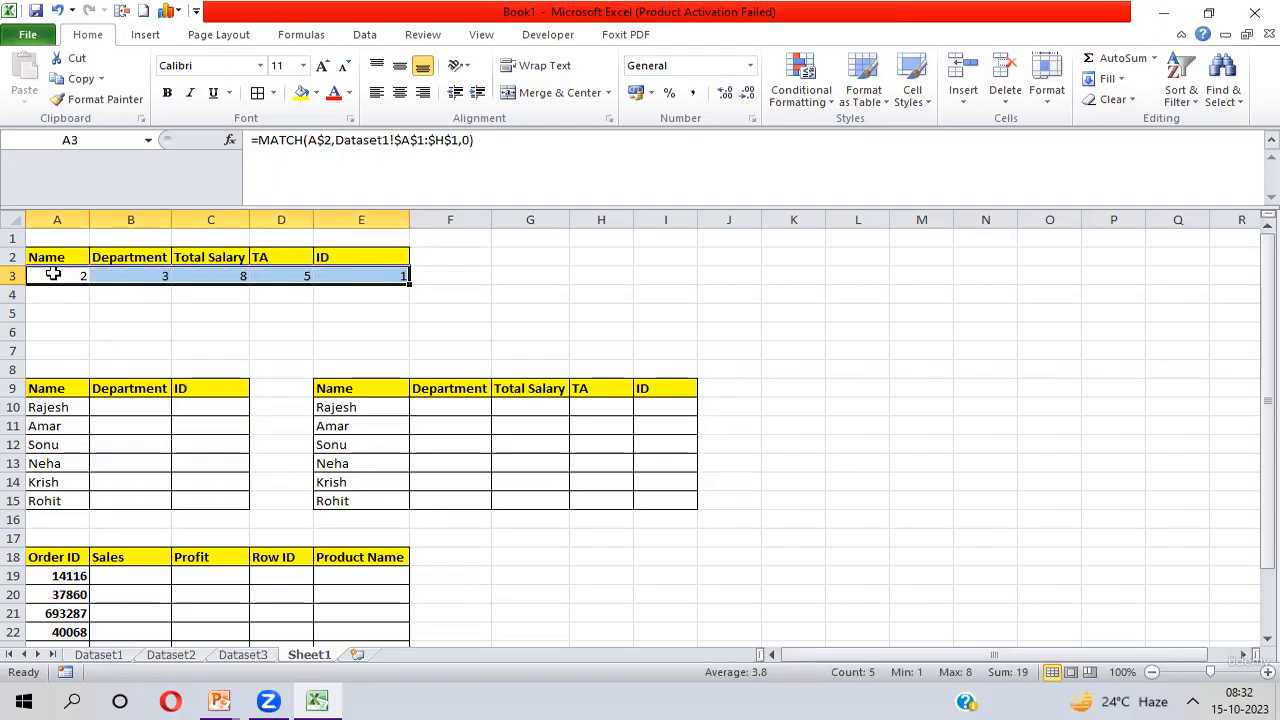
key("Delete")
Delete the entire header row 2 from Sheet1.
key("Up")
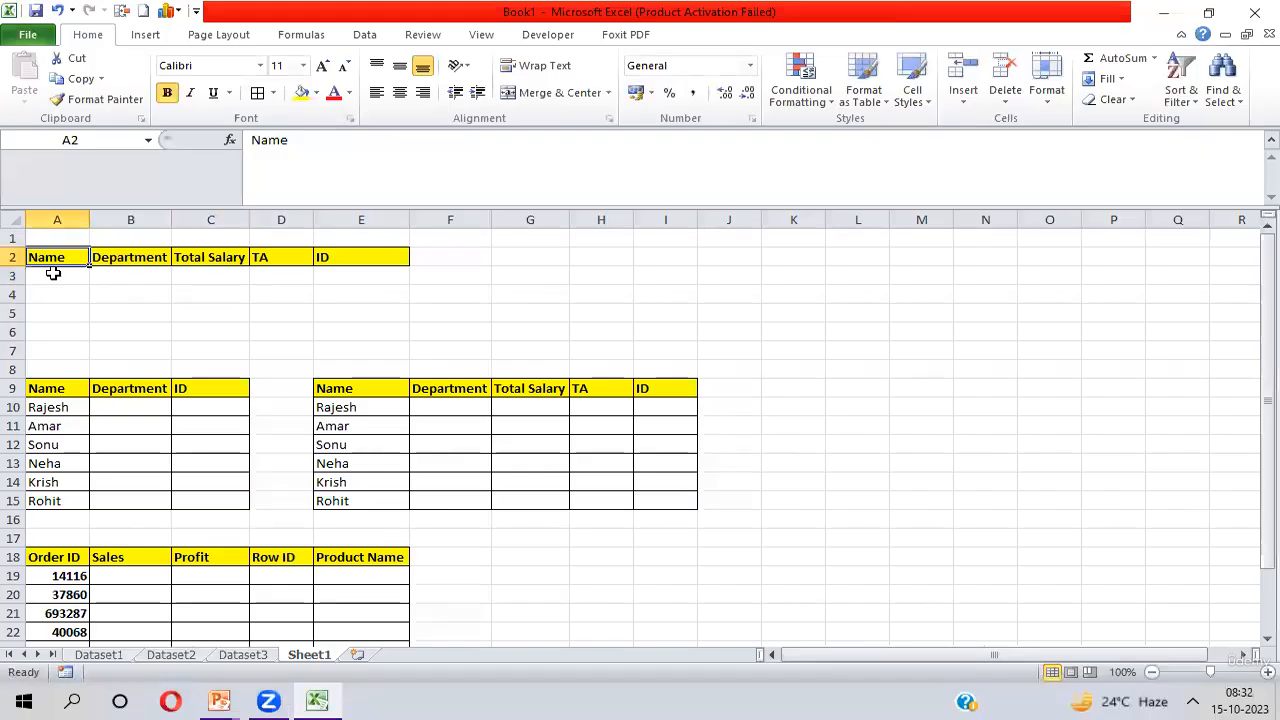
key("shift+space")
key("alt+e")
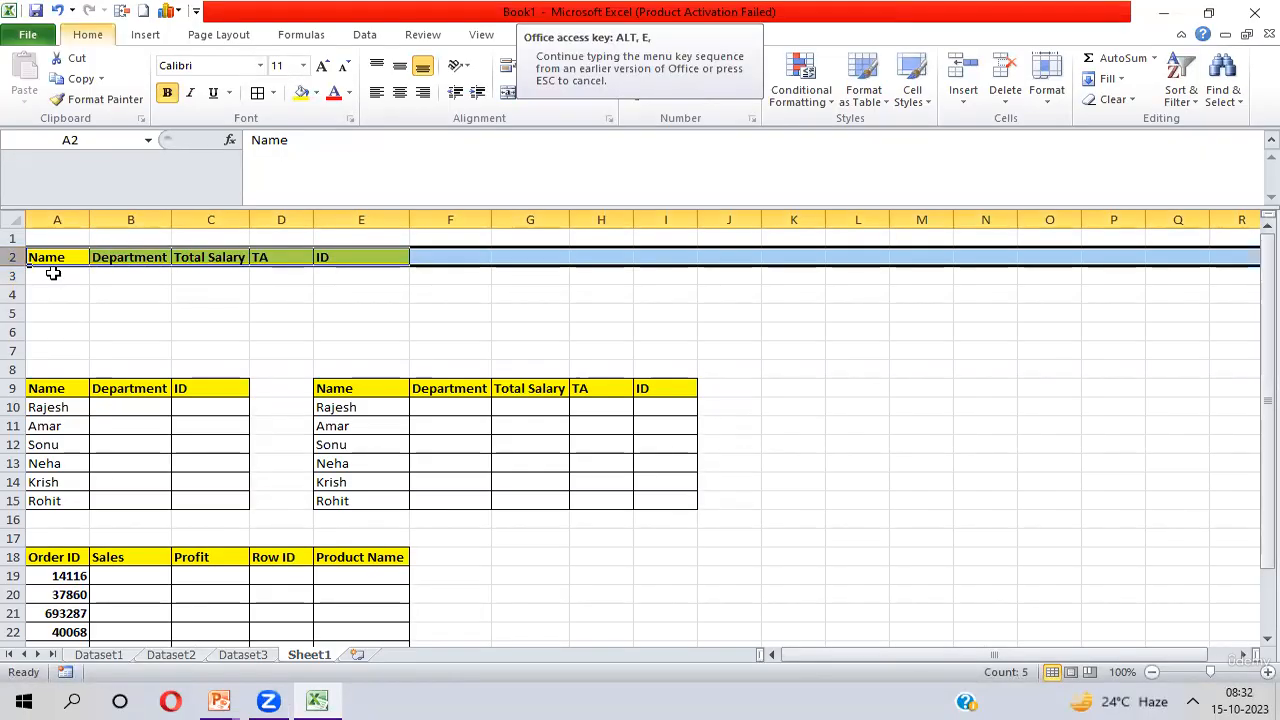
key("d")
Copy the Name column with its header from E8:E14 and paste it starting at A1.
key("Down")
key("Down")
key("Down")
key("Down")
key("Right")
key("Right")
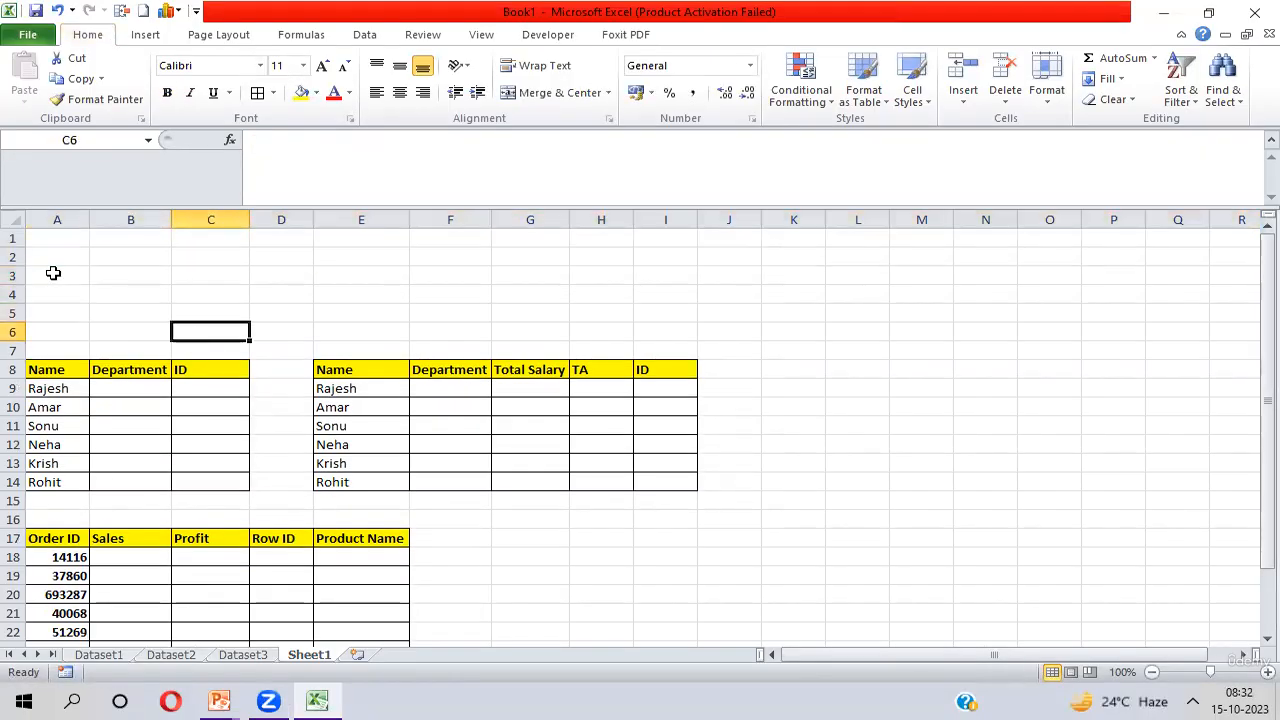
key("Right")
key("Down")
key("Down")
key("Right")
key("ctrl+shift+Down")
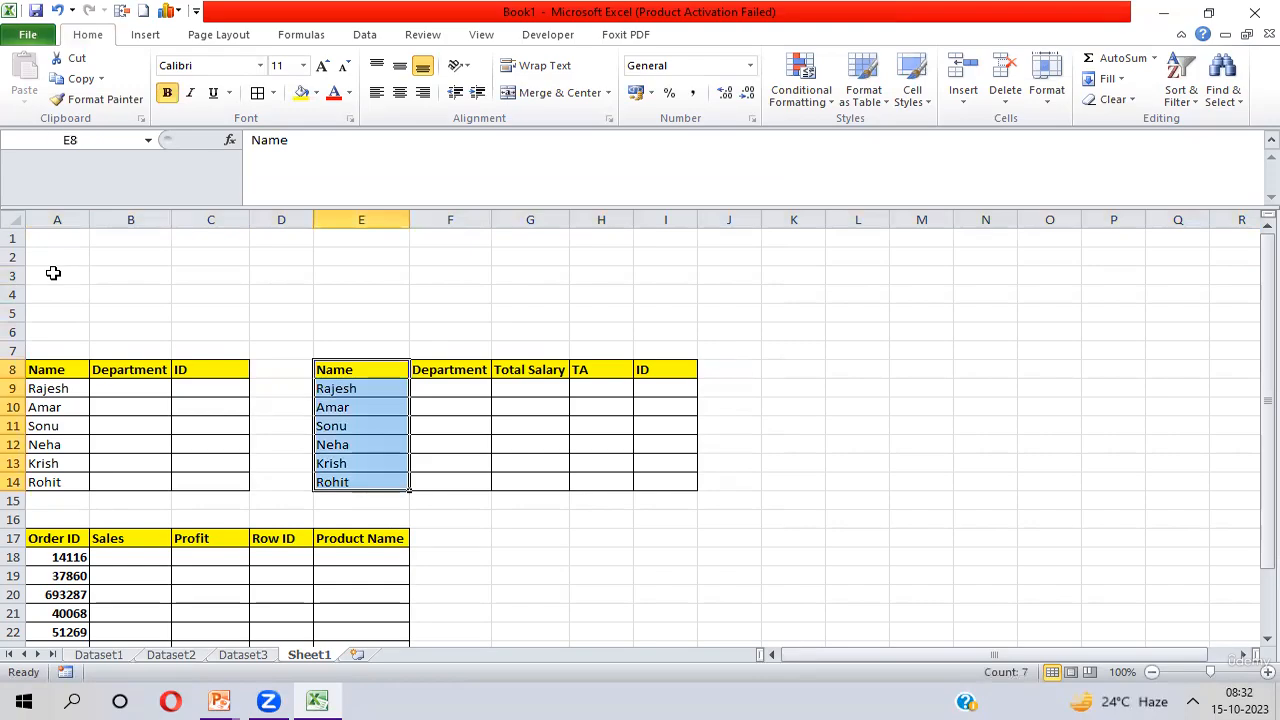
key("ctrl+c")
key("ctrl+Up")
key("Left")
key("Left")
key("Left")
key("Left")
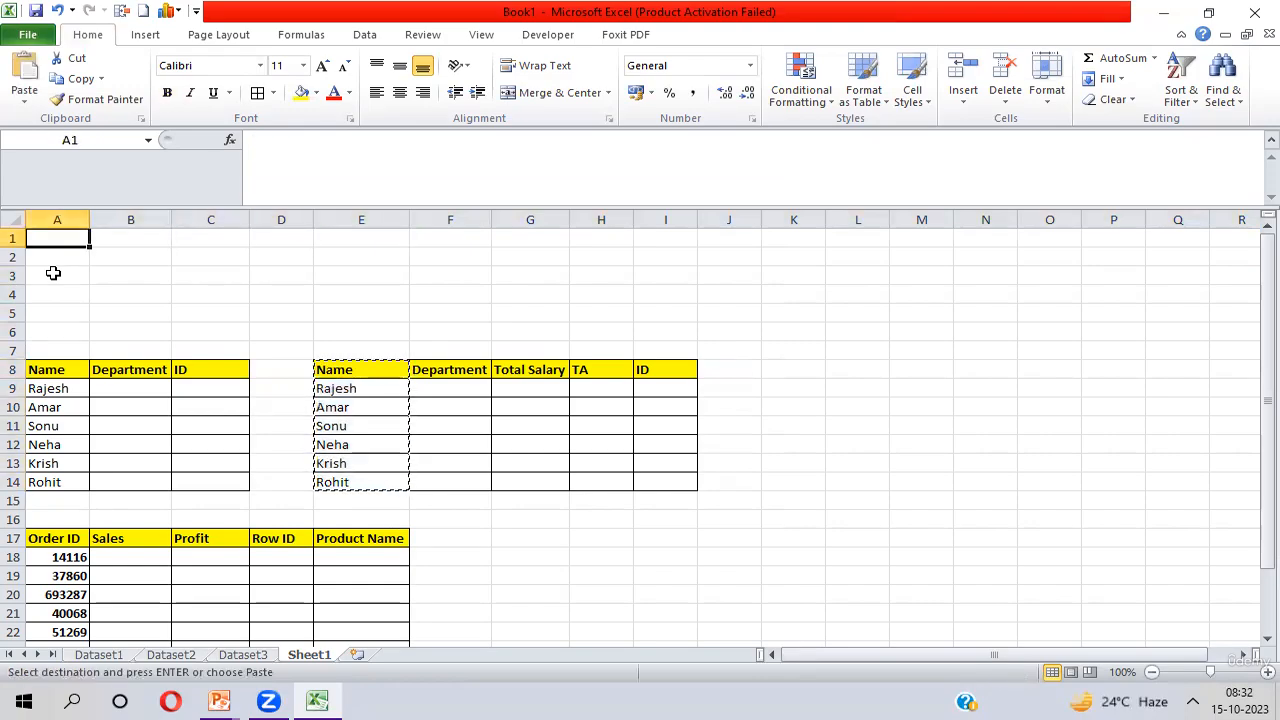
key("ctrl+v")
Insert two blank rows above row 8 to separate the pasted name list from the tables below.
key("Down")
key("Down")
key("Down")
key("Down")
key("Down")
key("Down")
key("Down")
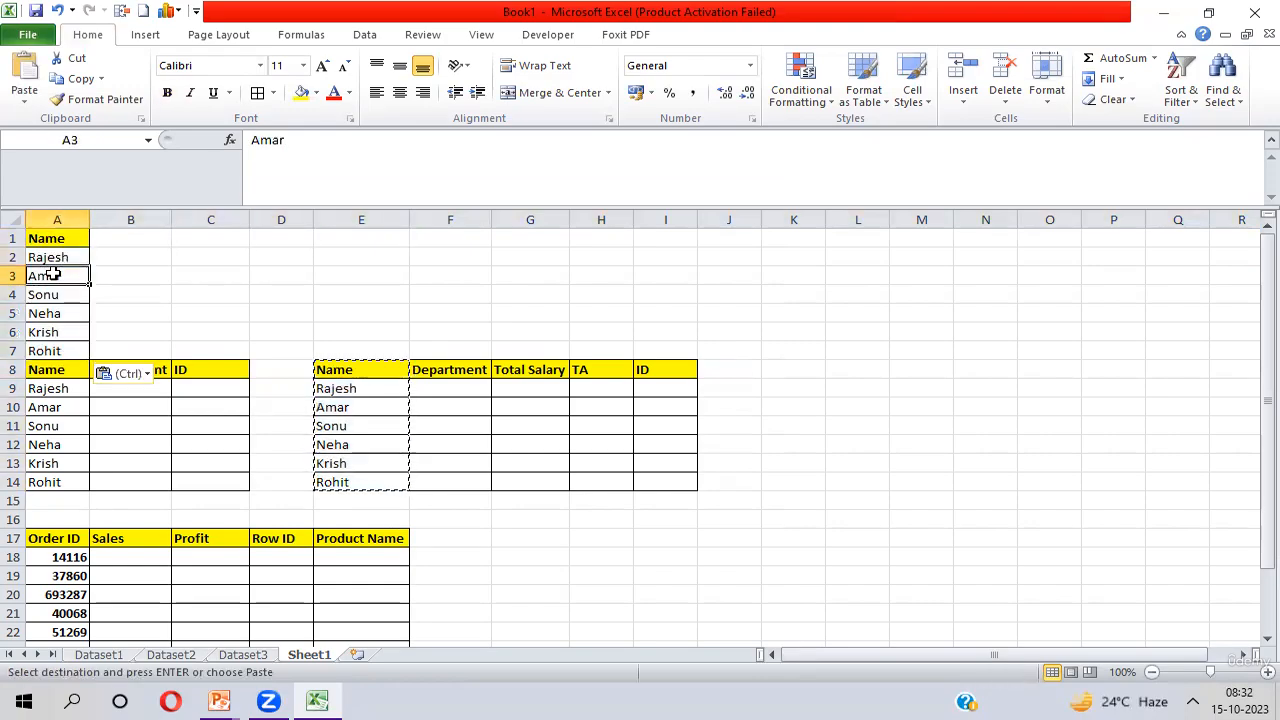
key("shift+space")
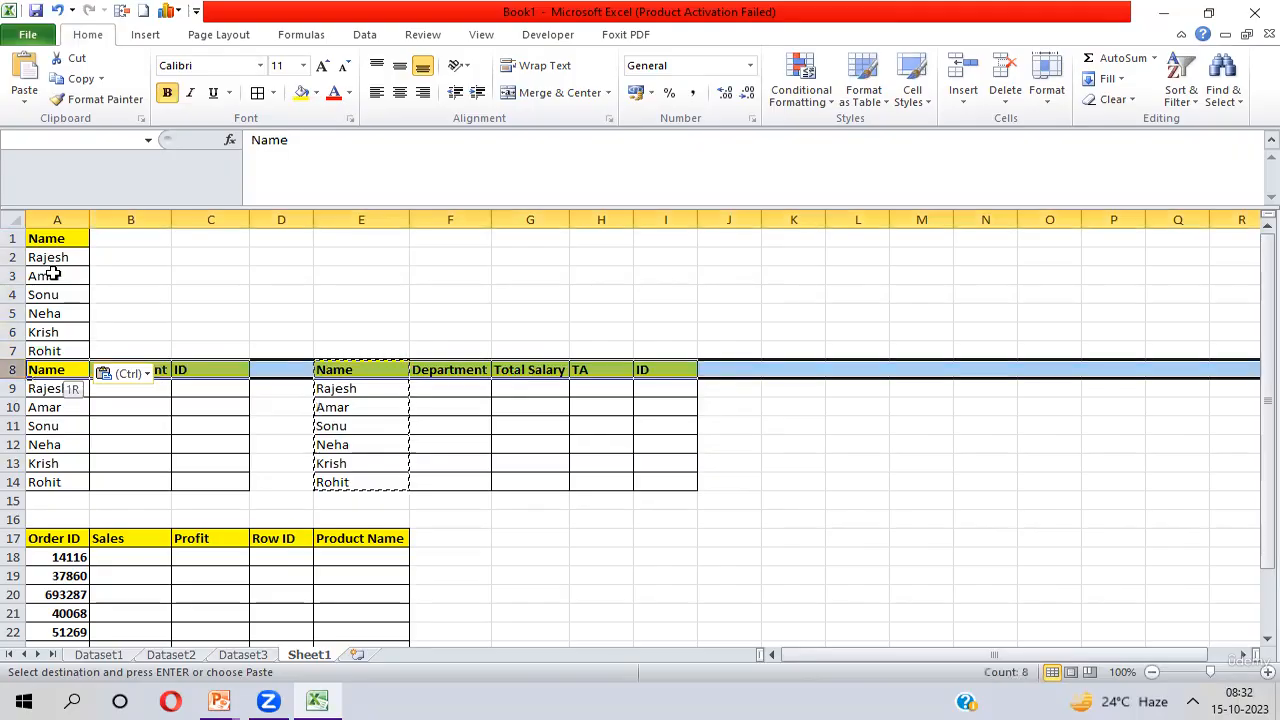
key("ctrl+shift+plus")
key("ctrl+shift+plus")
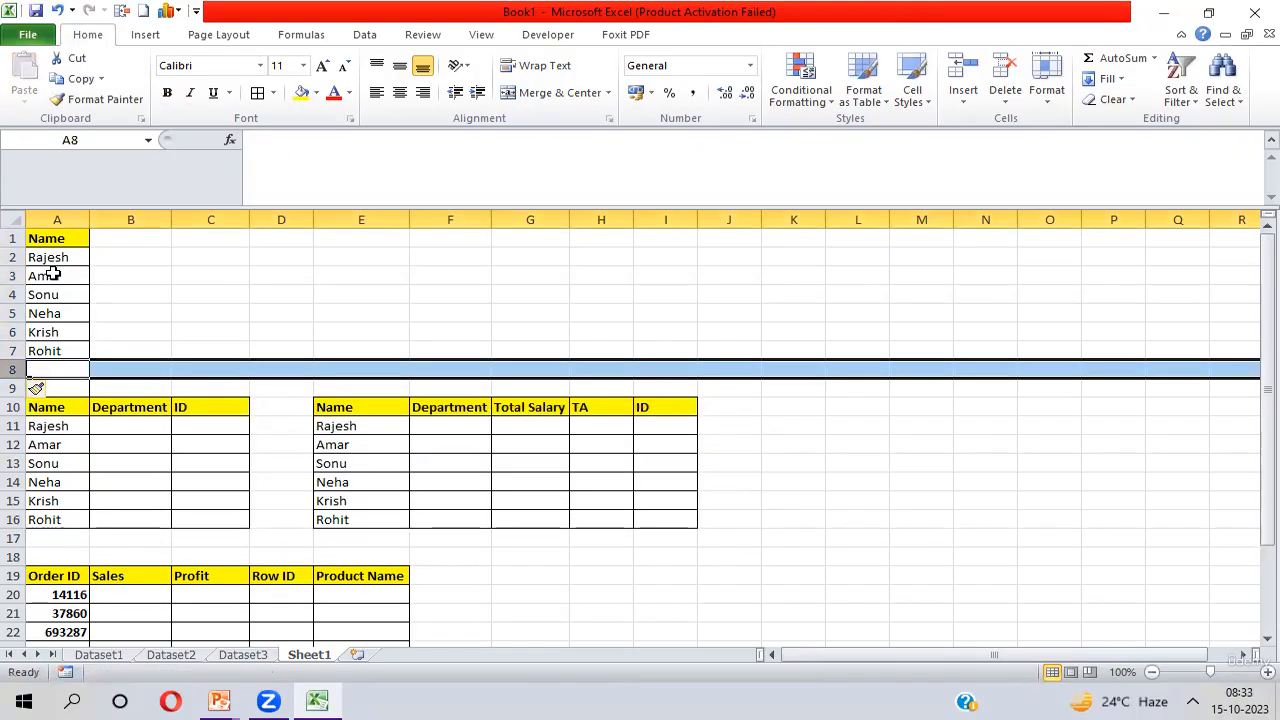
Add the header "Position" in B1 beside the Name list.
key("Up")
key("Up")
key("Up")
key("Up")
key("Up")
key("Up")
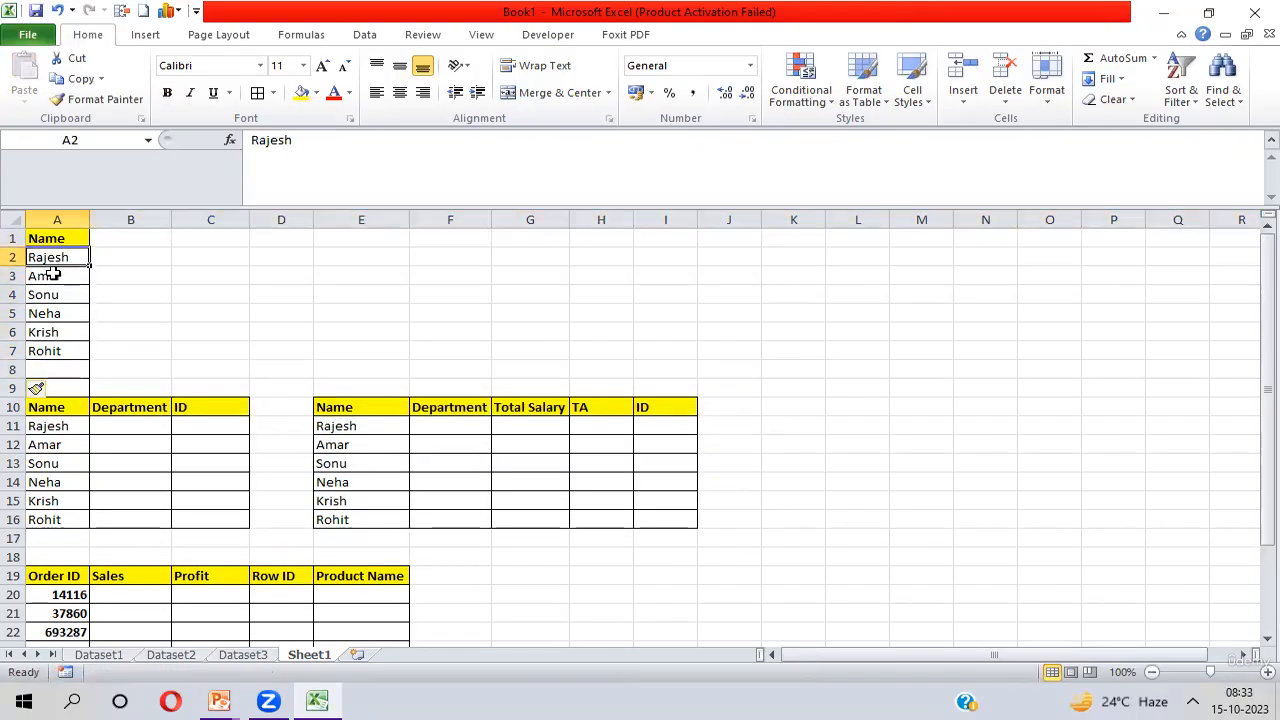
key("ctrl+shift+Down")
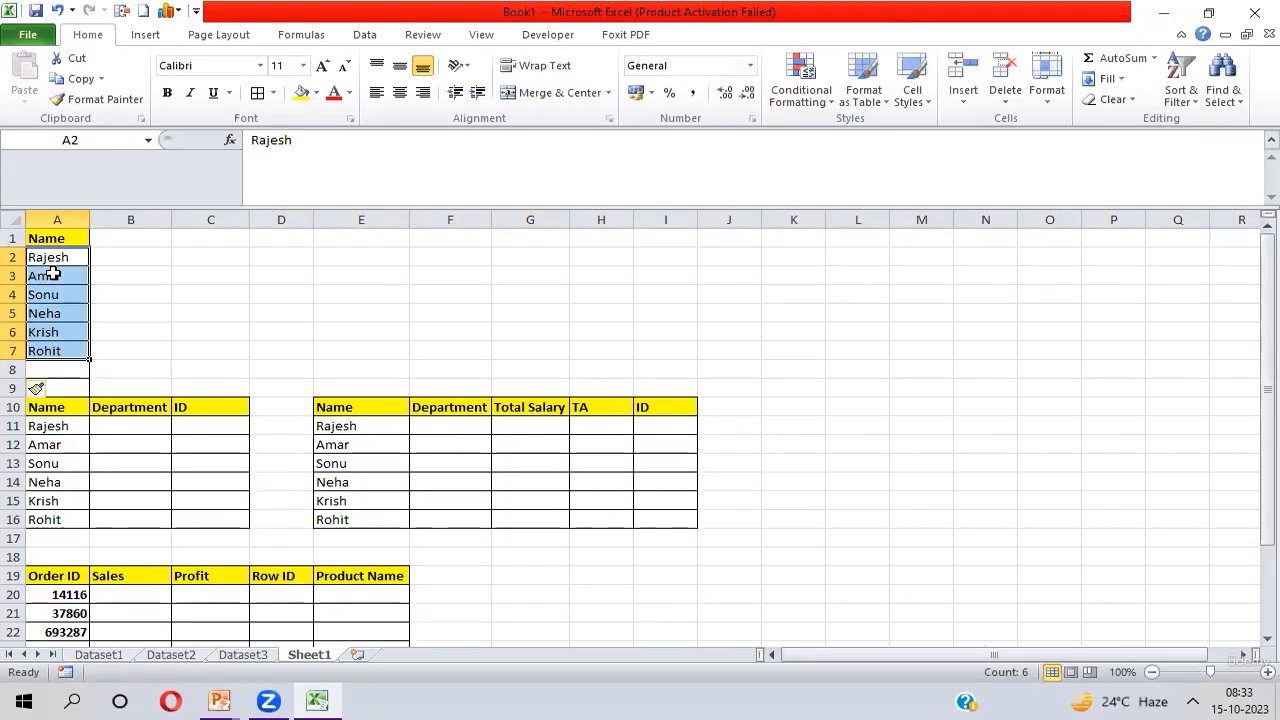
key("Up")
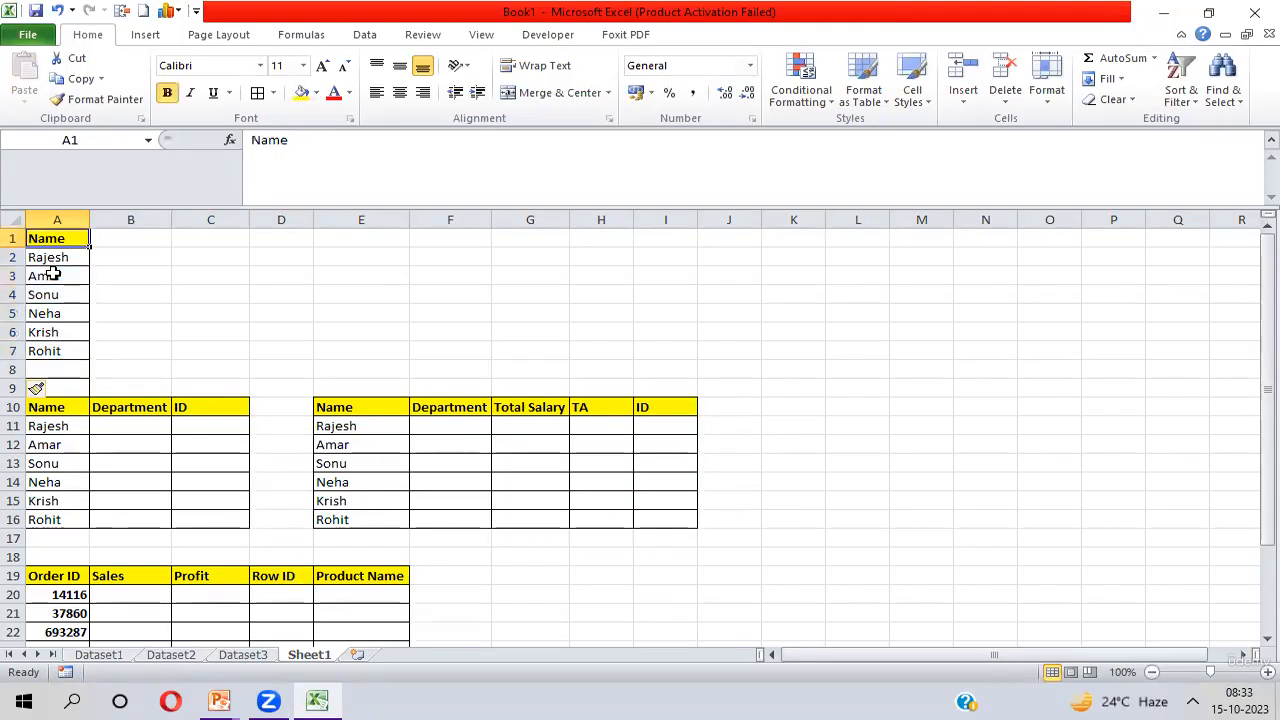
key("Down")
key("Right")
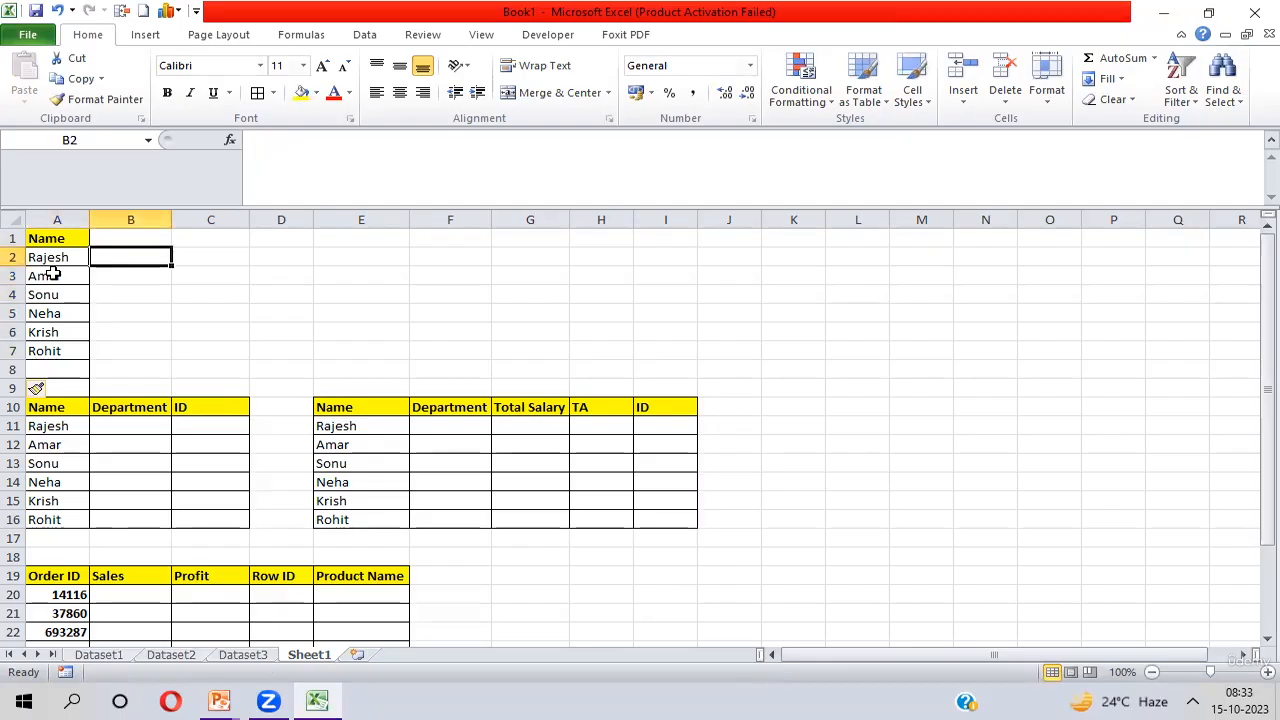
key("Up")
type("Position")
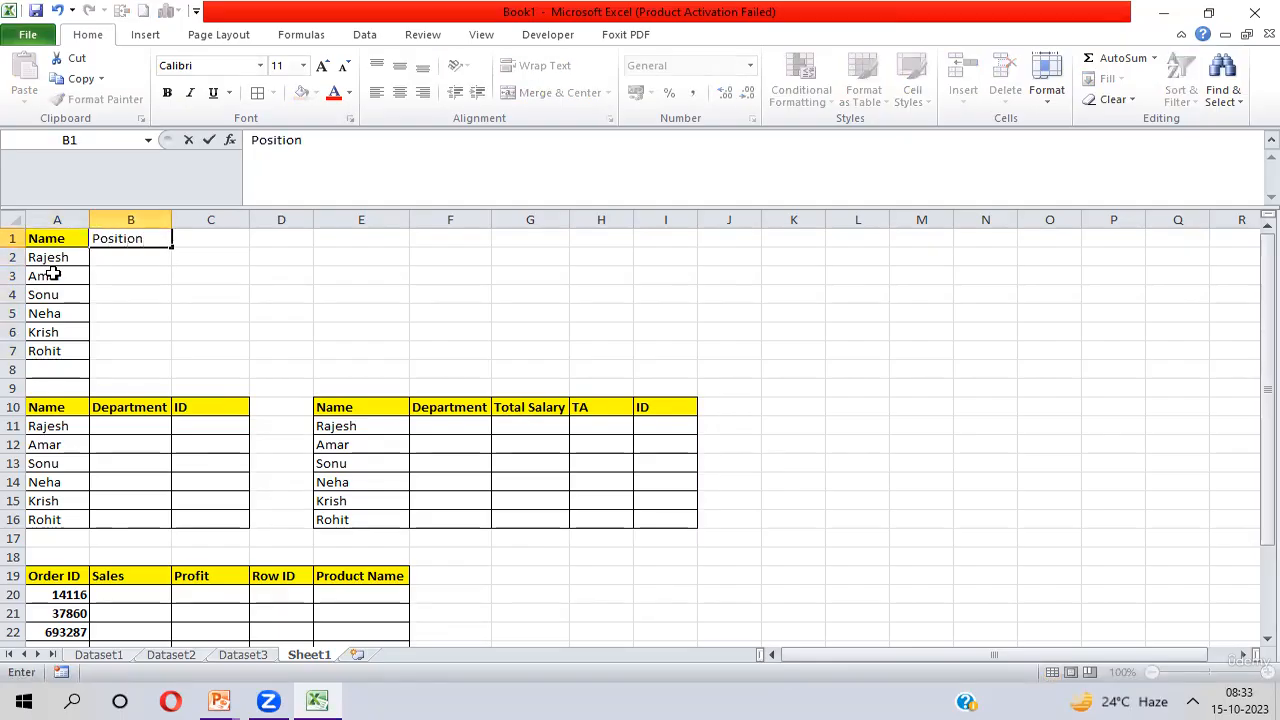
key("Return")
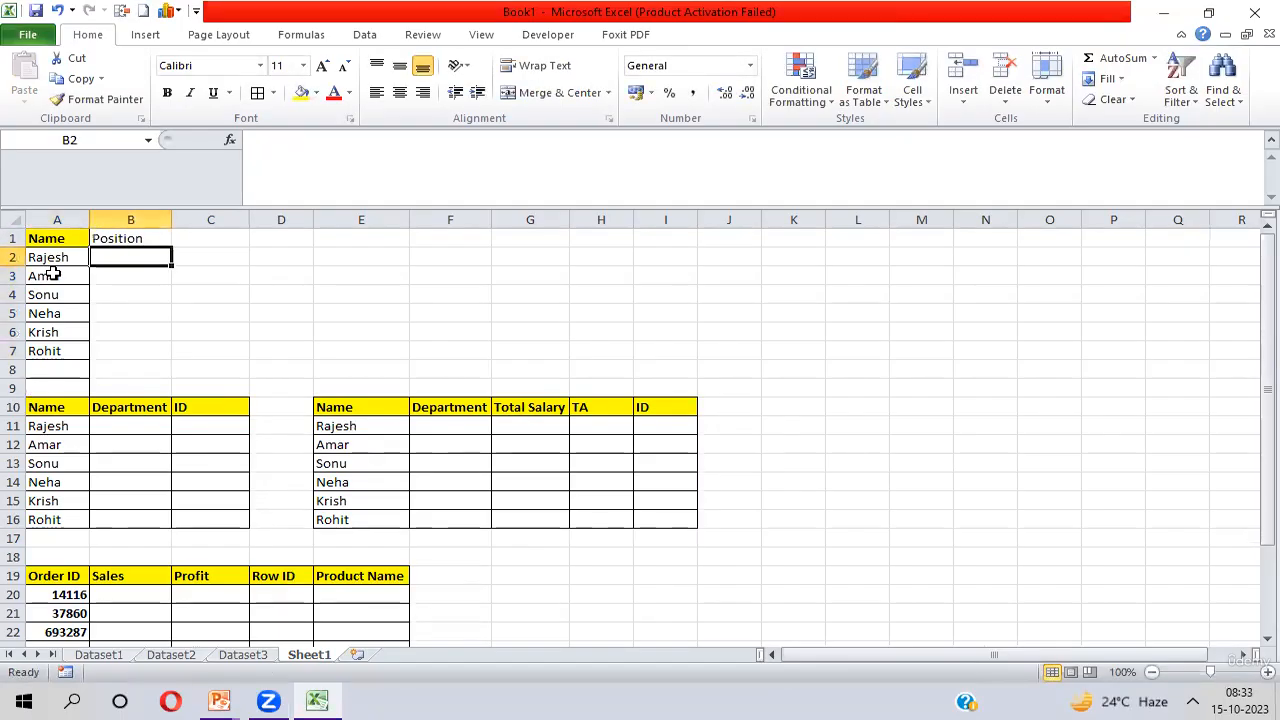
Start a MATCH formula in B2 with the column-locked reference $A2 as the lookup value.
type("=")
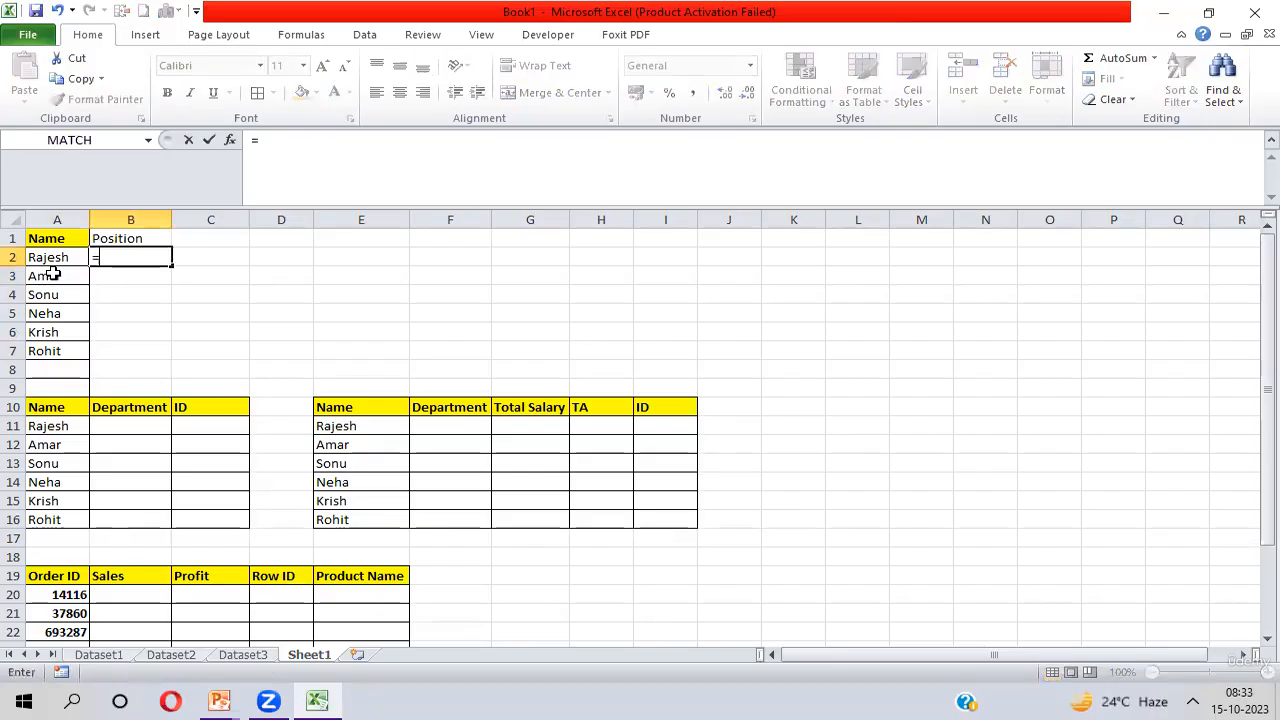
type("Mat")
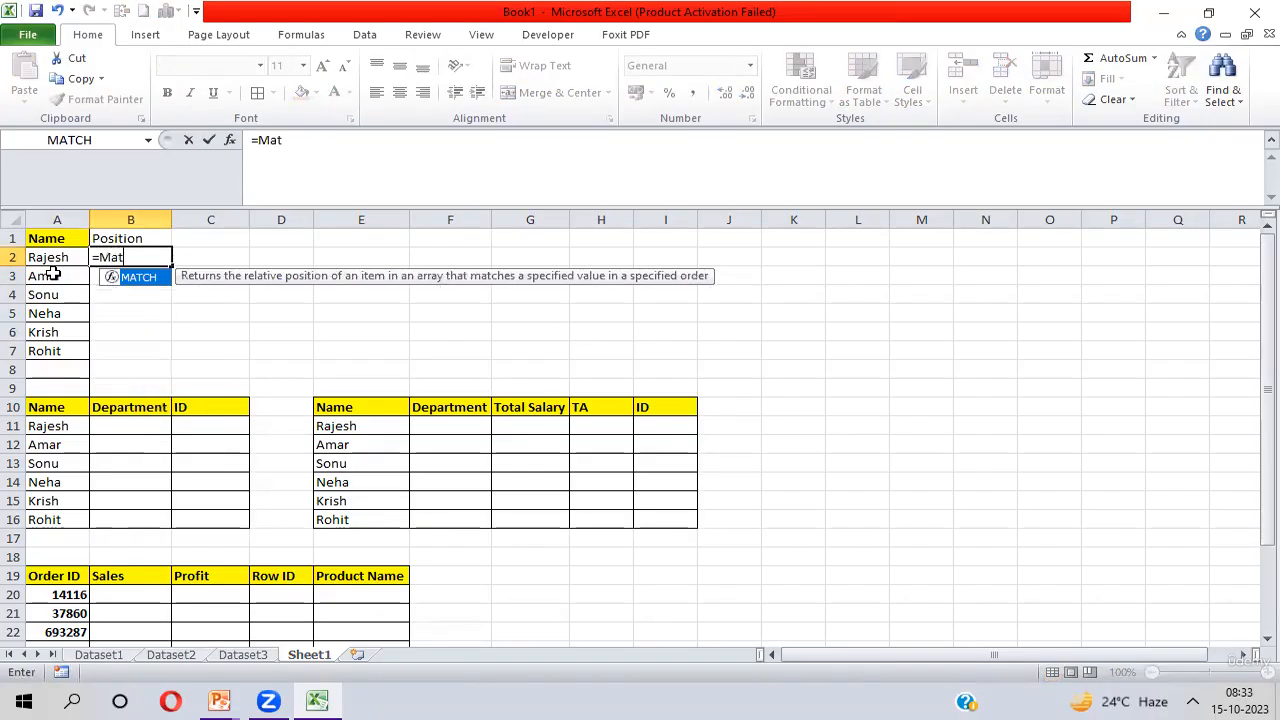
key("Tab")
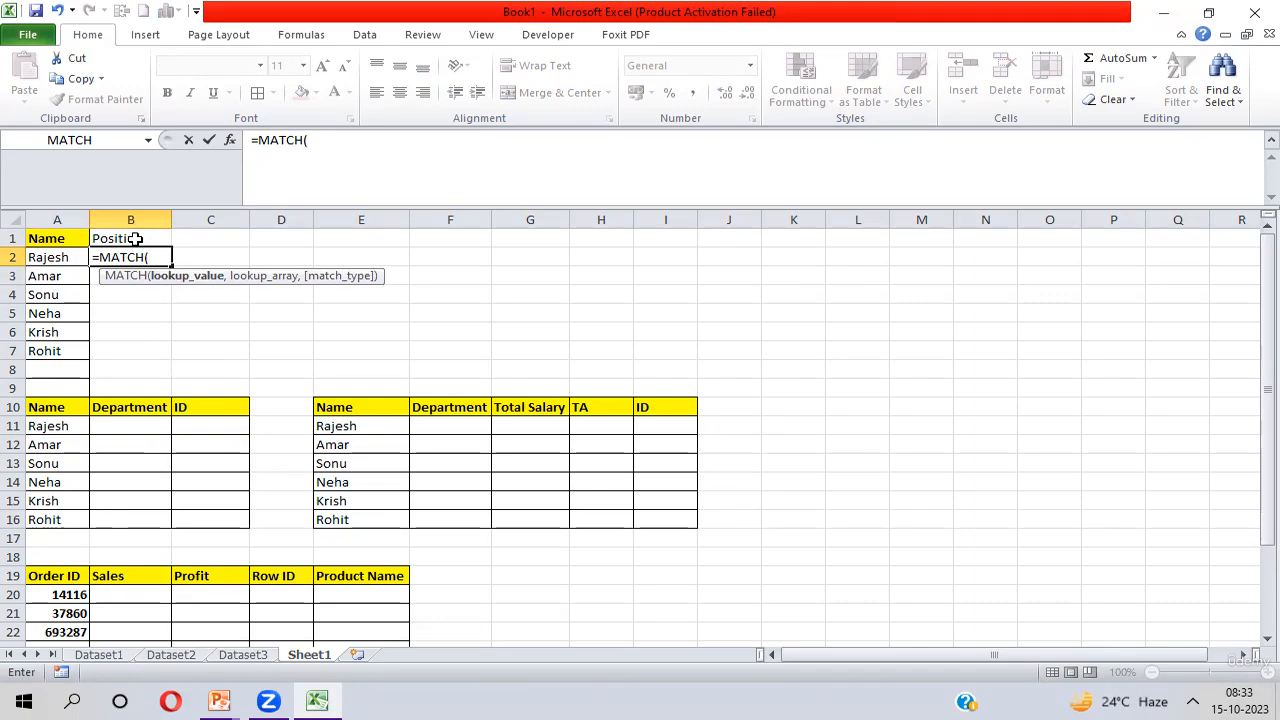
left_click(45, 259)
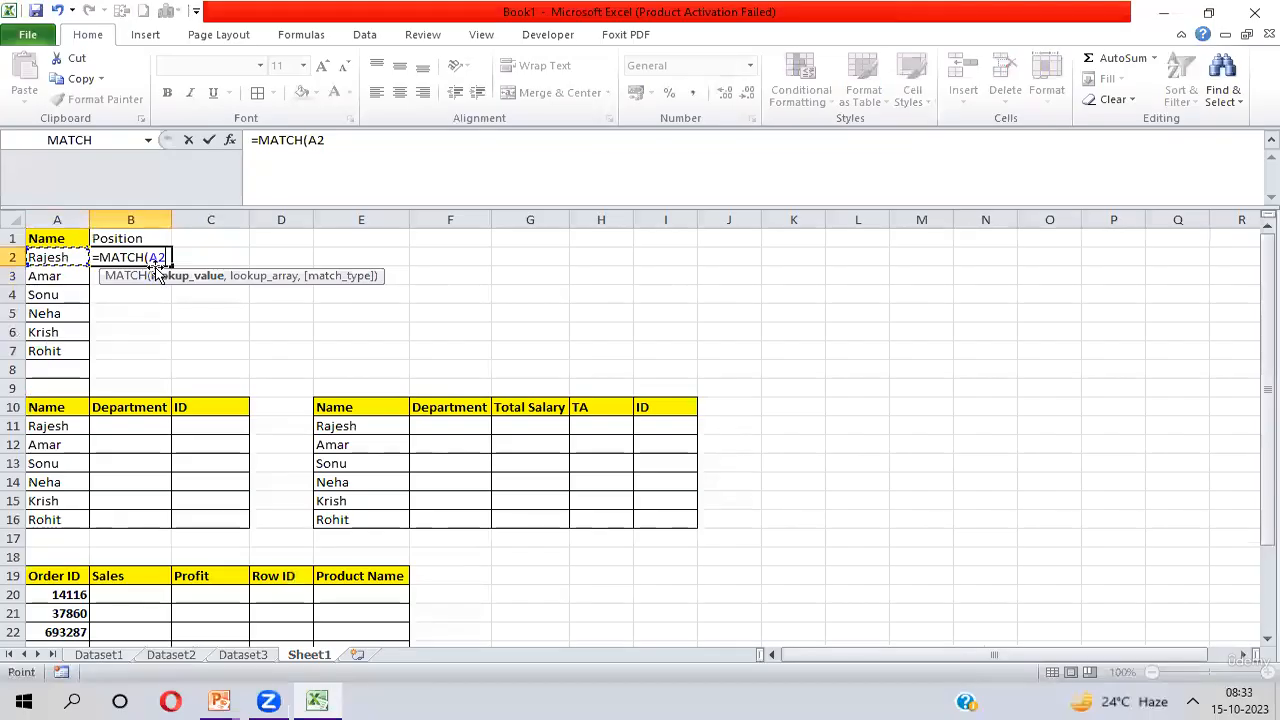
key("F4")
key("F4")
key("F4")
type(",")
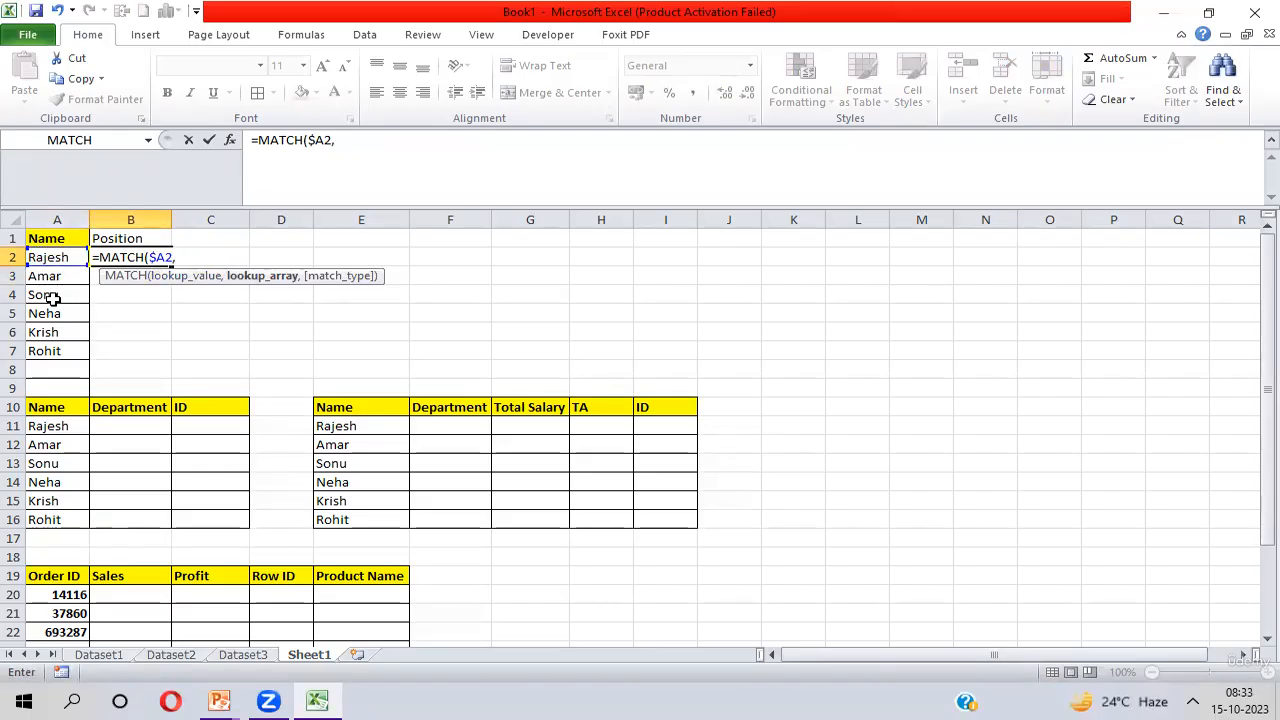
Set the formula's lookup array to the Name column in Dataset1, fixed as $B$1:$B$50.
key("ctrl+Page_Up")
key("ctrl+Page_Up")
key("ctrl+Page_Up")
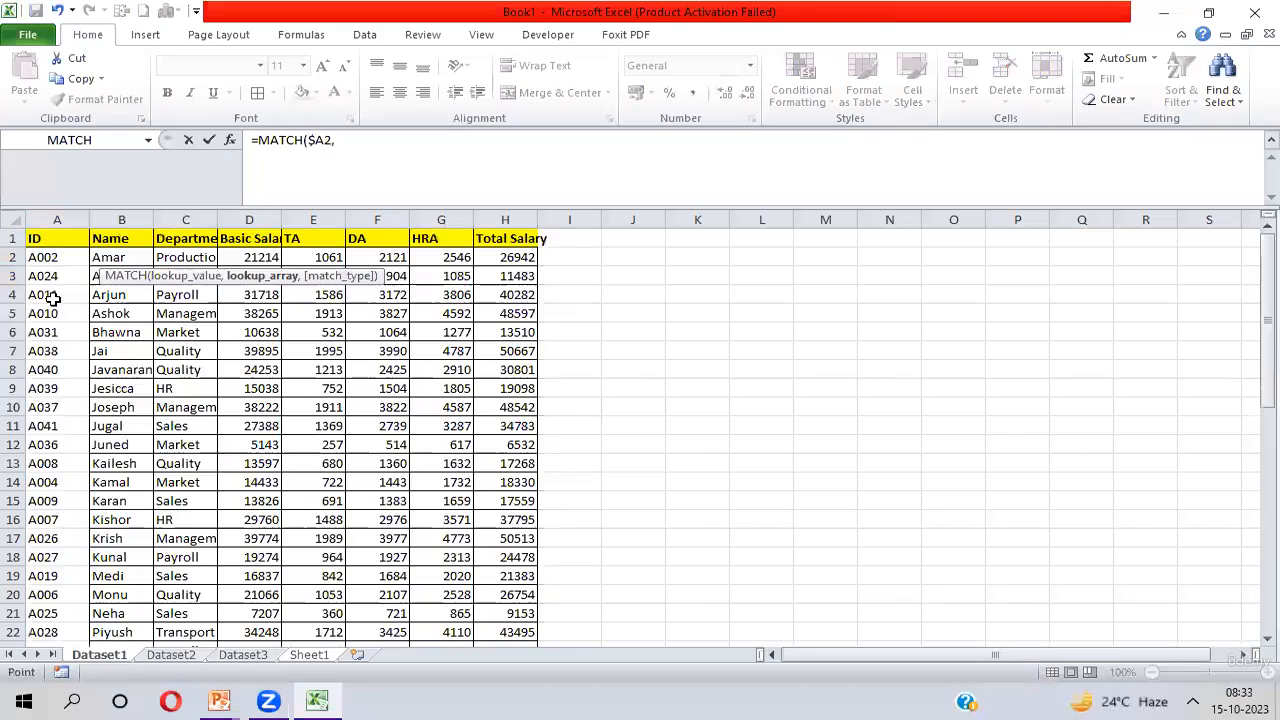
left_click(108, 240)
key("ctrl+shift+Down")
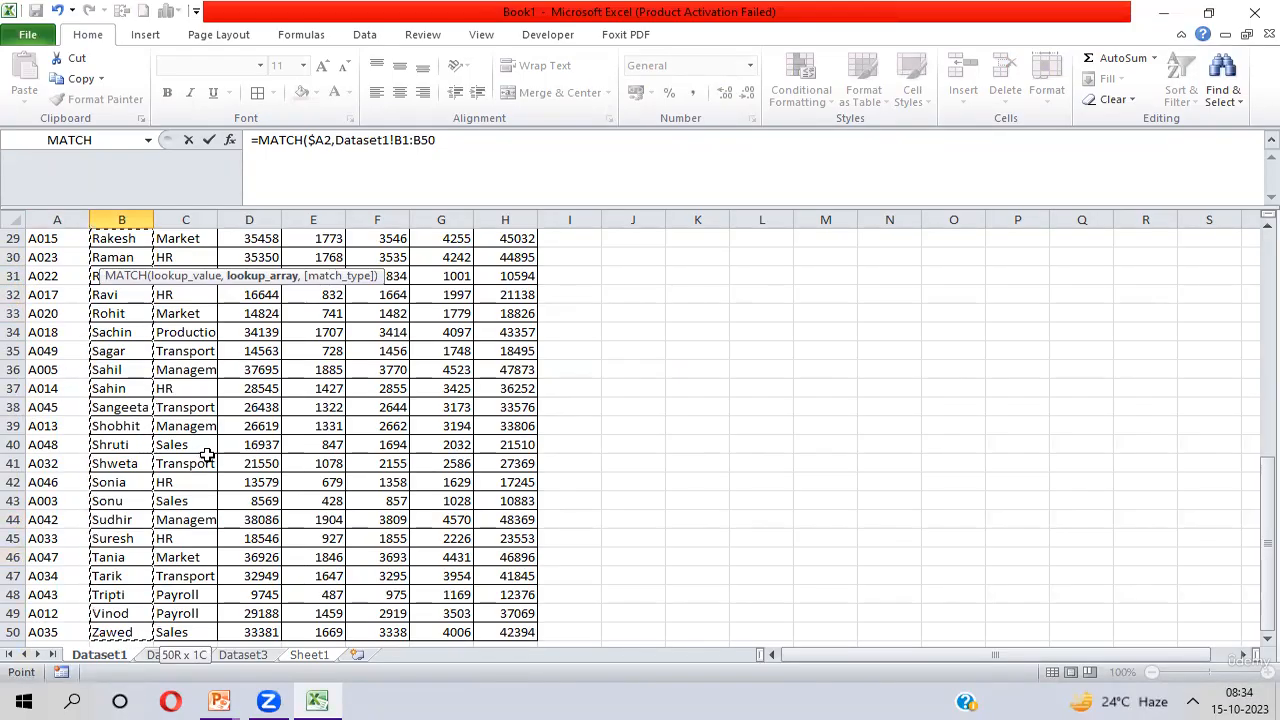
key("ctrl+shift+Up")
key("ctrl+shift+Right")
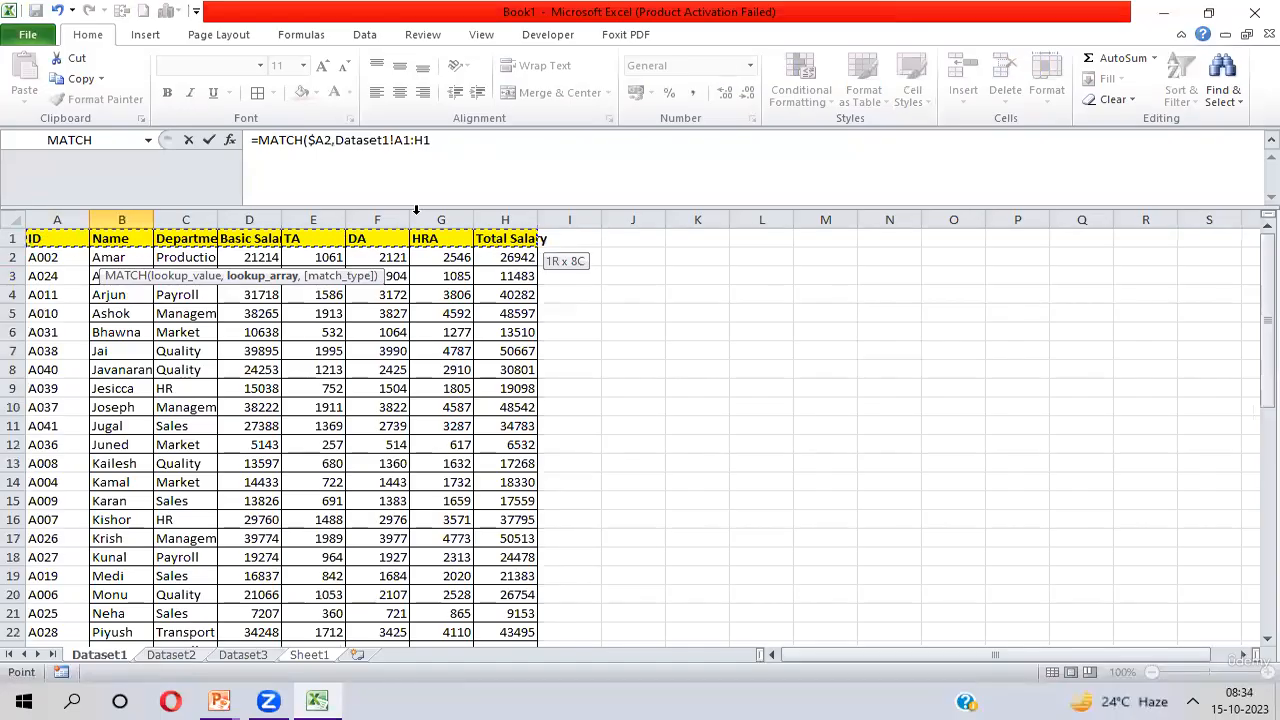
left_click(128, 234)
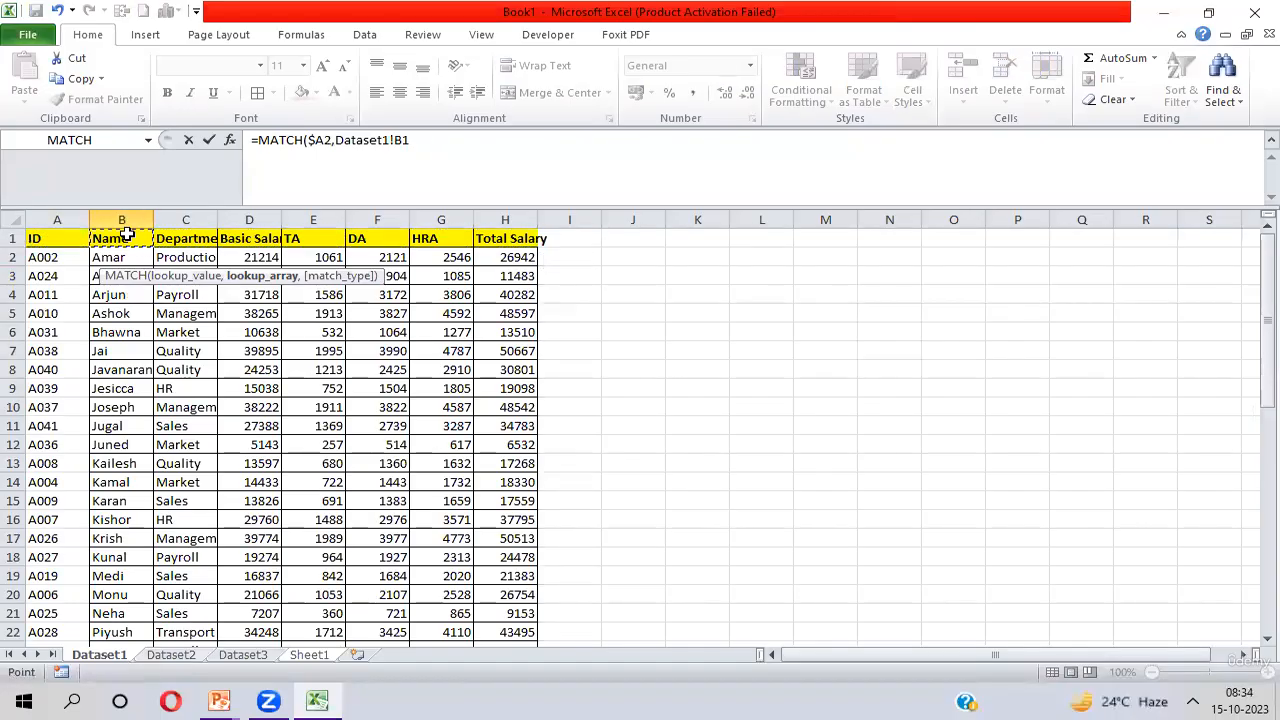
key("ctrl+shift+Down")
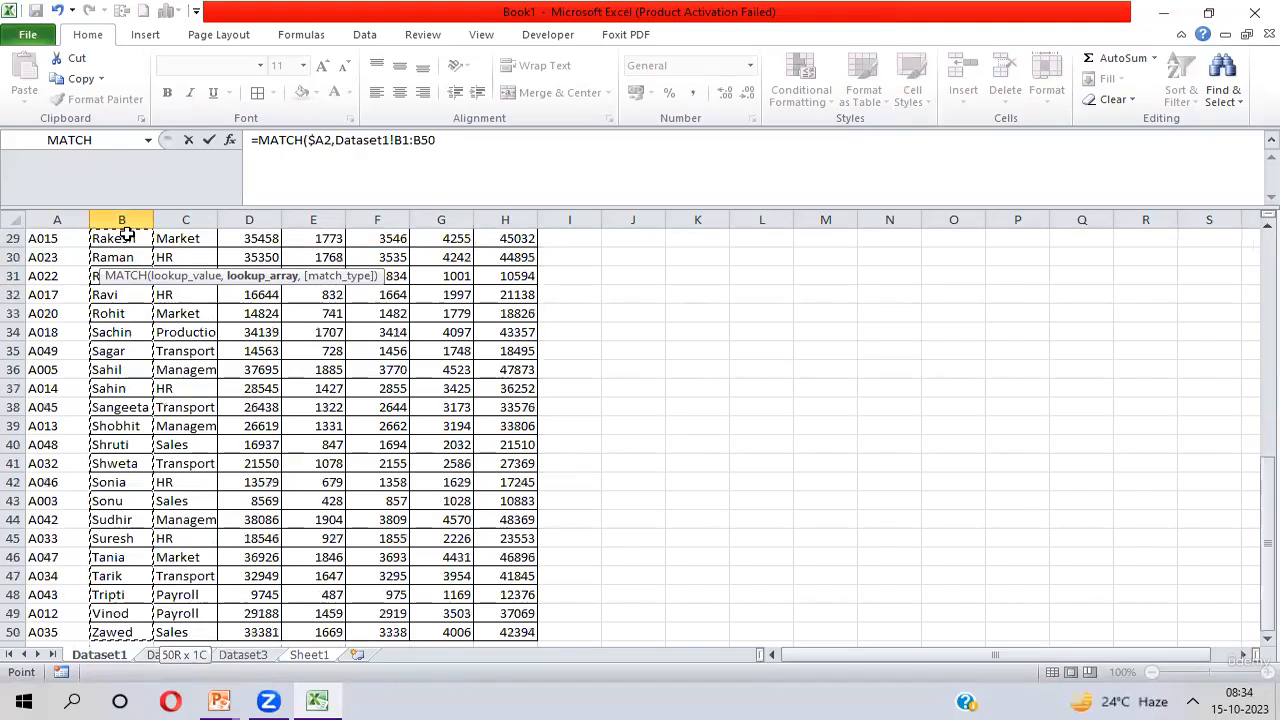
key("F4")
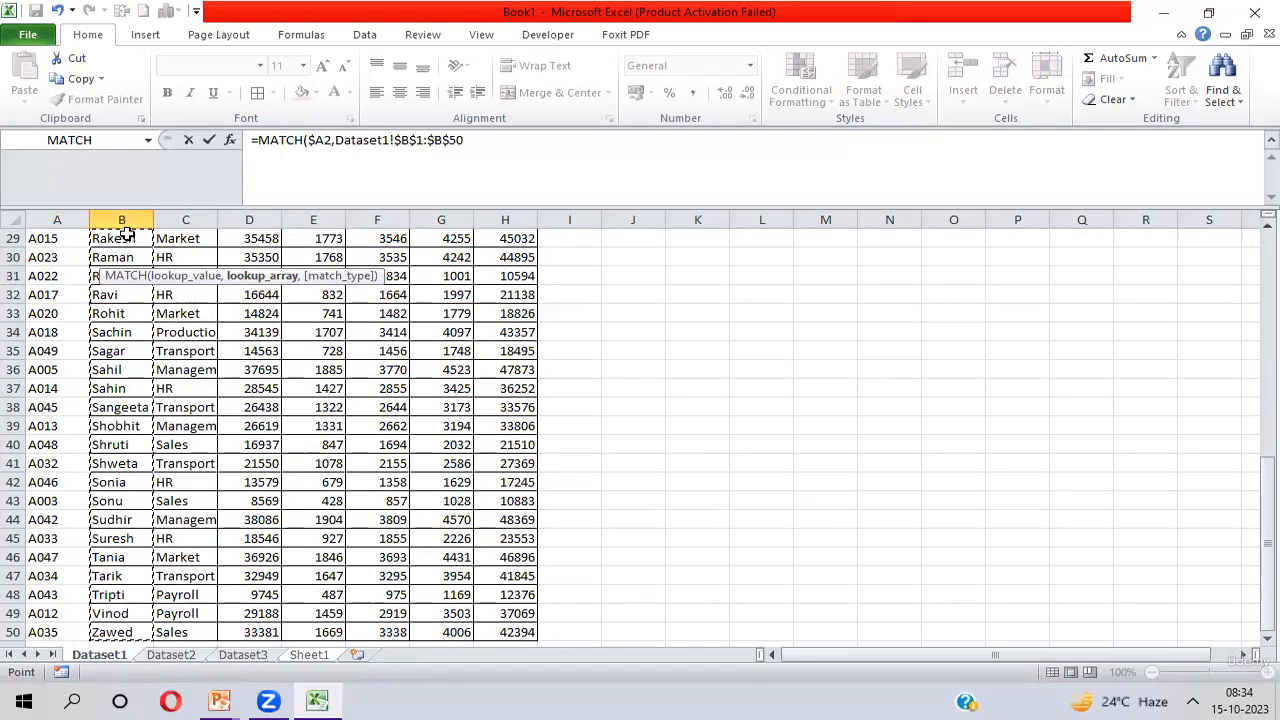
Finish the MATCH formula with match type 0 for an exact match.
type(",")
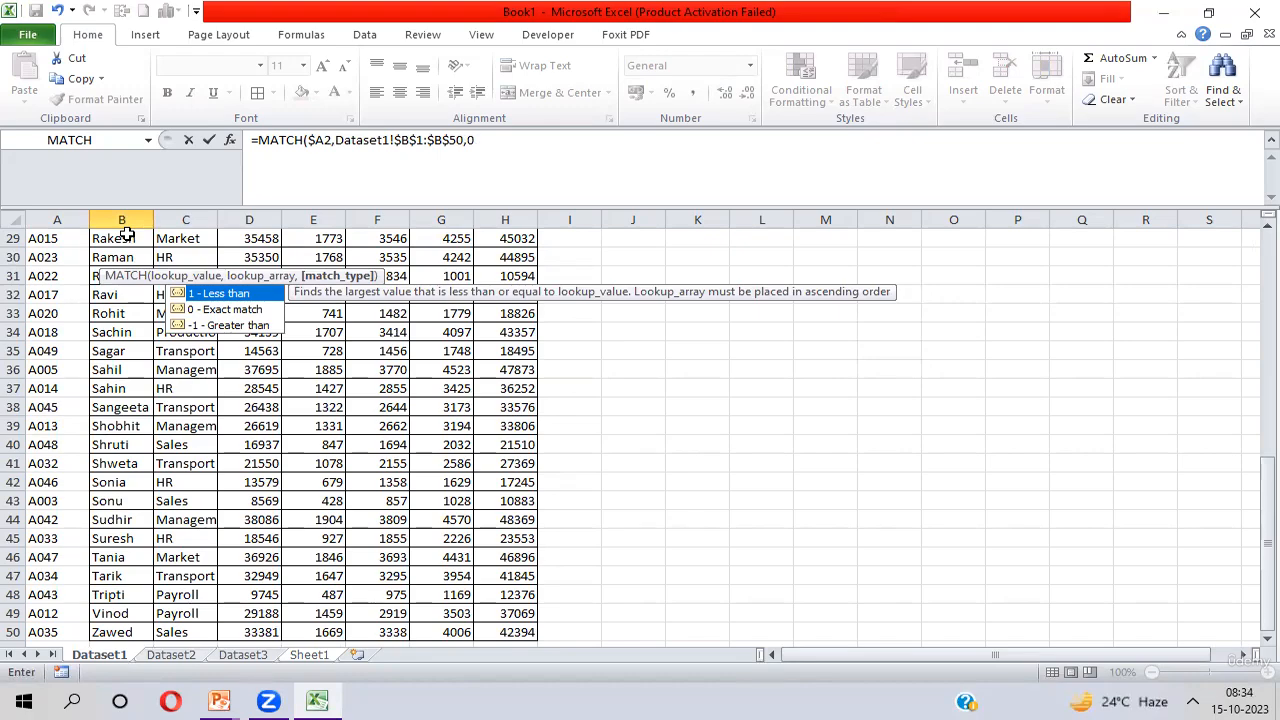
type("0)")
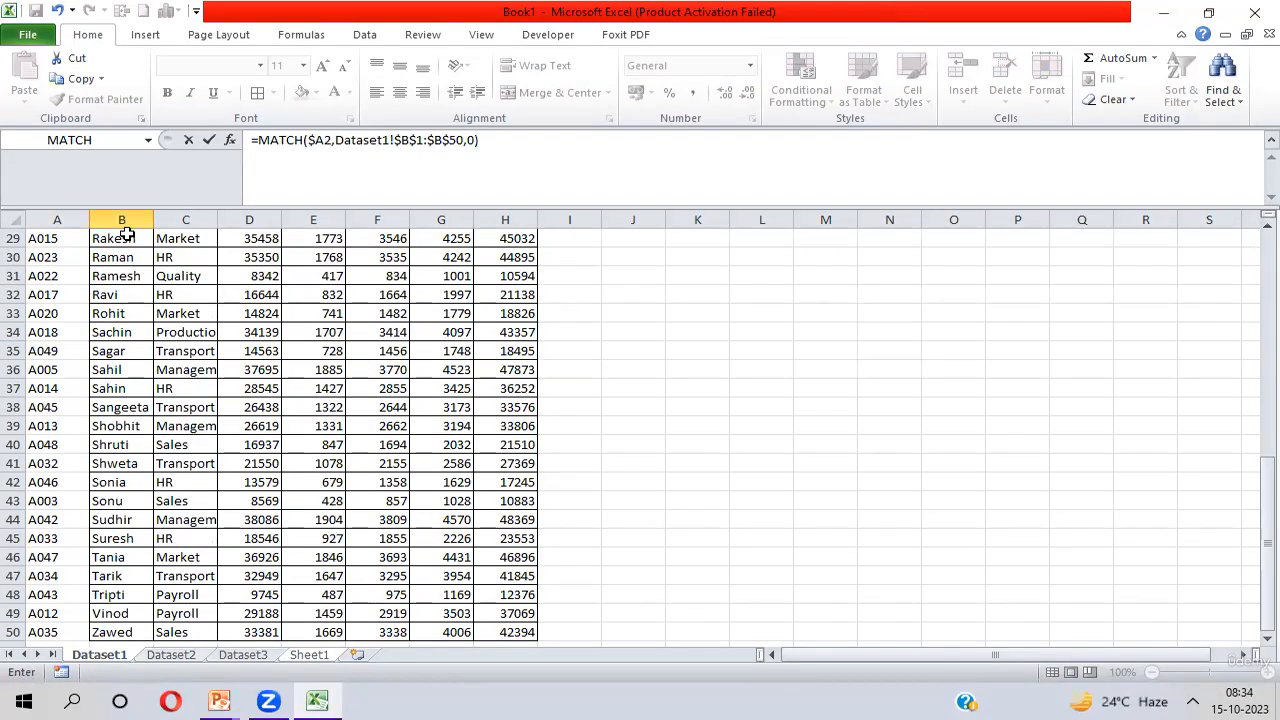
key("Return")
Fill the MATCH formula from B2 down through B7 for all listed names.
left_click(137, 256)
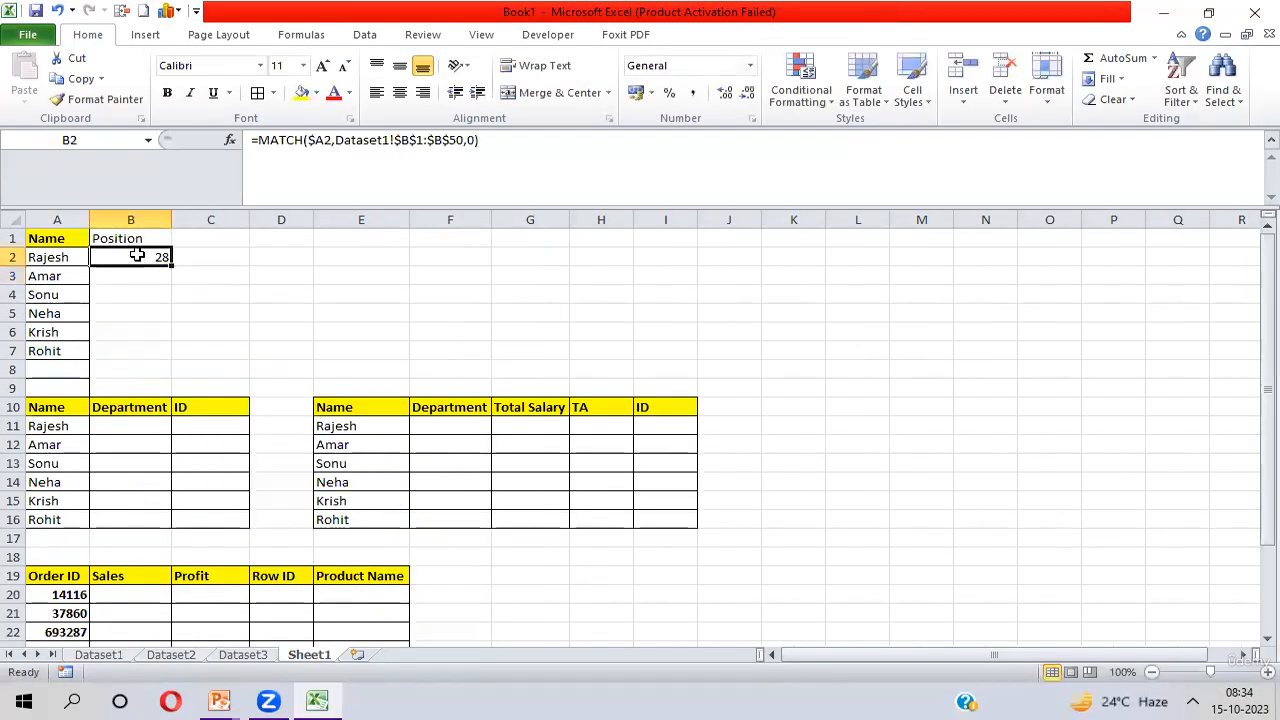
key("shift+Down")
key("shift+Down")
key("shift+Down")
key("shift+Down")
key("shift+Down")
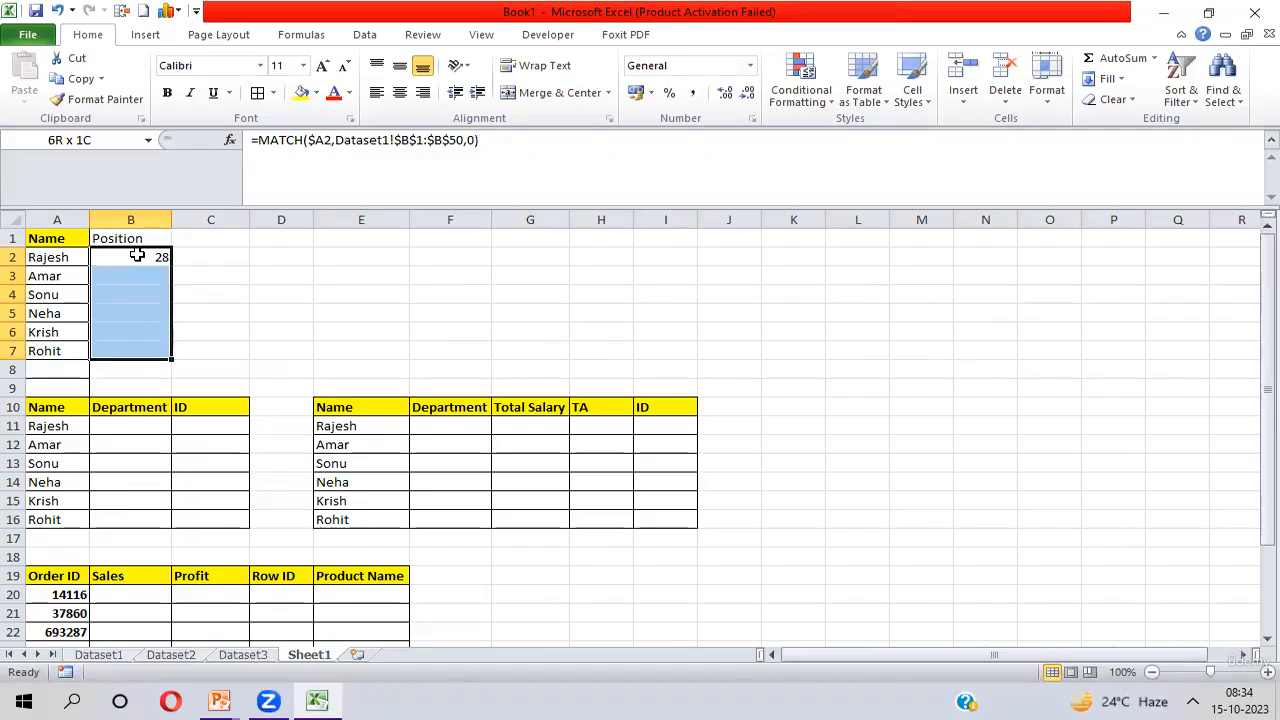
key("ctrl+d")
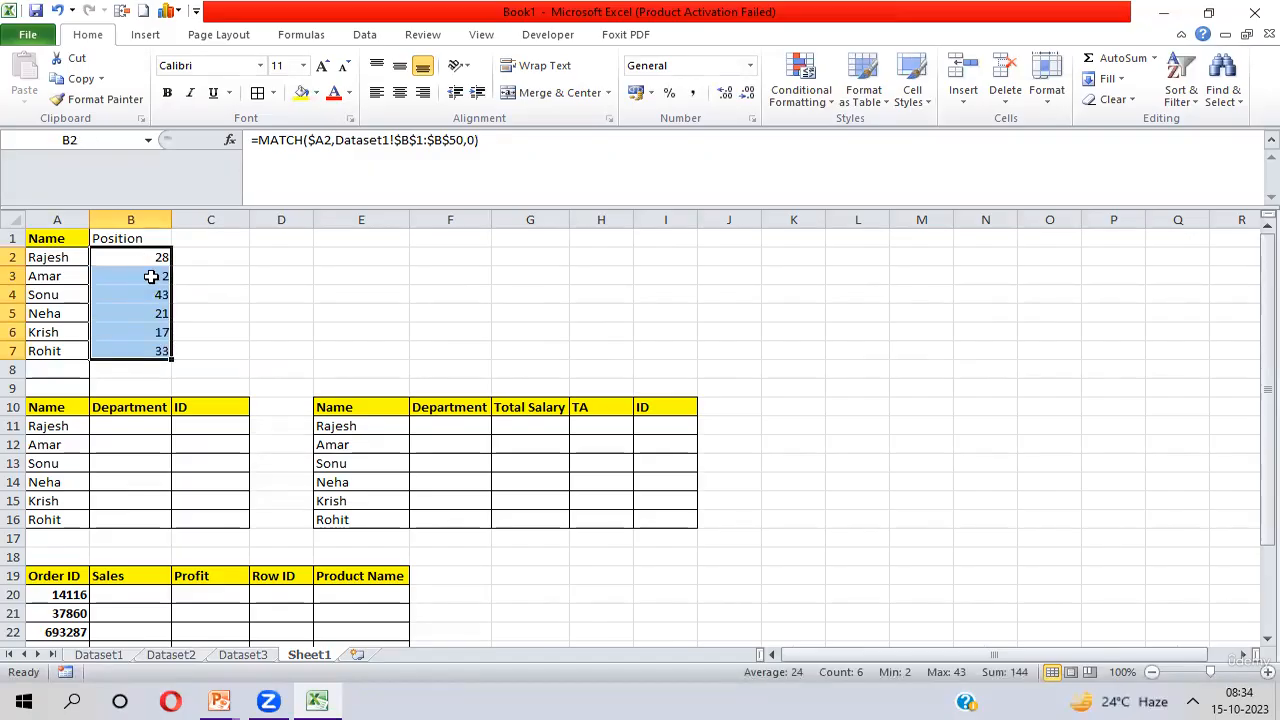
Check the B3 position against Dataset1 by highlighting the whole of row 2 there.
left_click(150, 276)
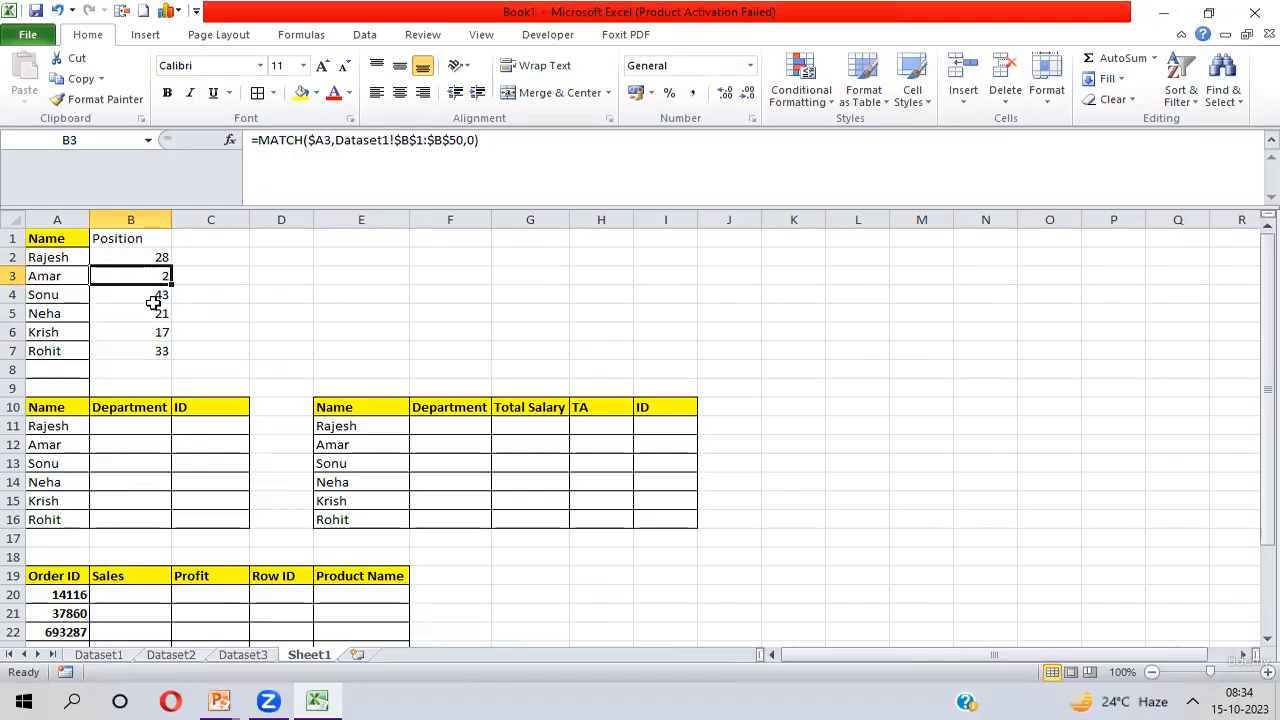
key("ctrl+Page_Up")
key("ctrl+Page_Up")
key("ctrl+Page_Up")
key("ctrl+Home")
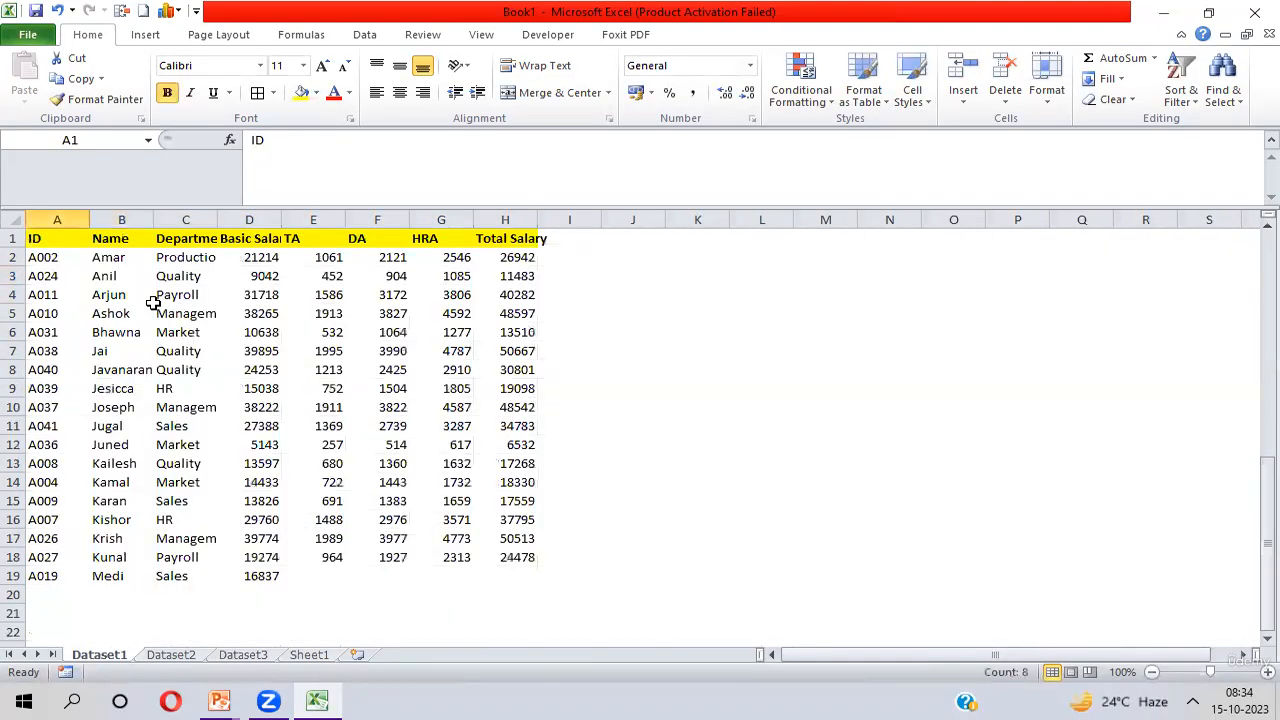
key("Down")
key("shift+space")
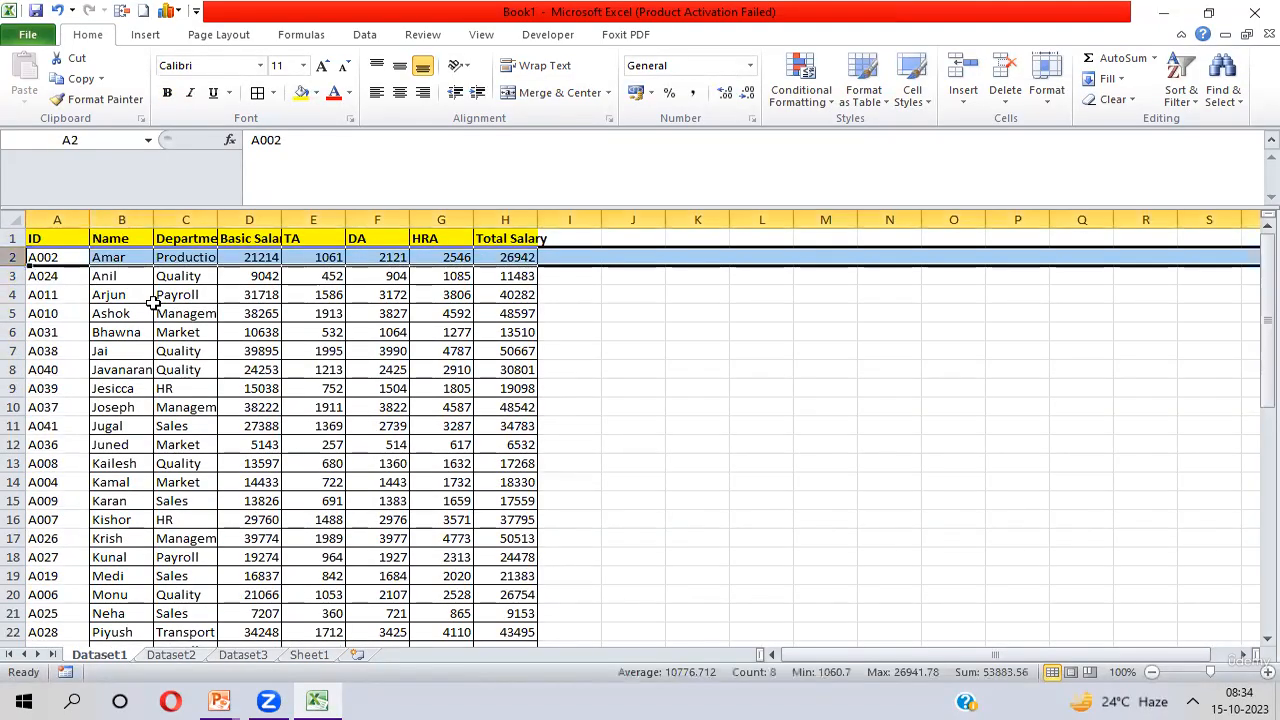
Check the B4 position by highlighting row 43 in Dataset1, and return to Sheet1.
key("Down")
key("Down")
key("Down")
key("Down")
key("Down")
key("Down")
key("Down")
key("Down")
key("Down")
key("Down")
key("Down")
key("Down")
key("Down")
key("Down")
key("Down")
key("Down")
key("Down")
key("Down")
key("Down")
key("Down")
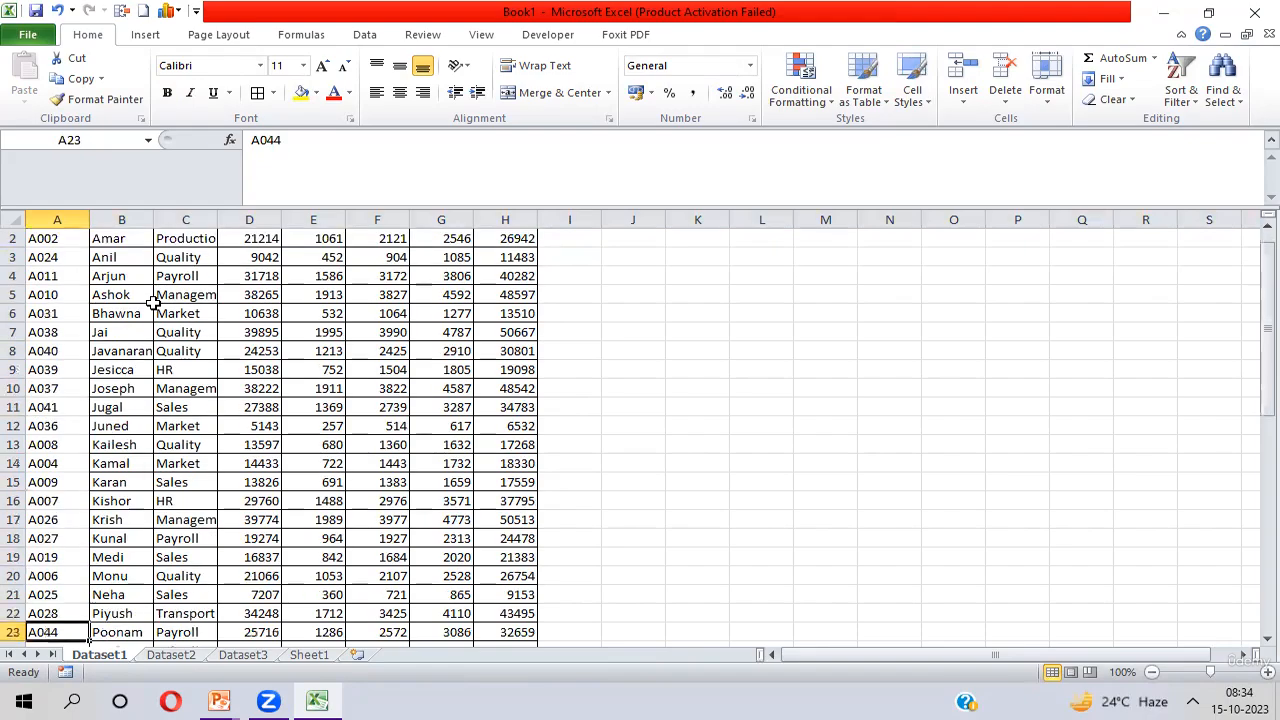
key("Down")
key("Down")
key("Down")
key("Down")
key("Down")
key("Down")
key("Down")
key("Down")
key("Down")
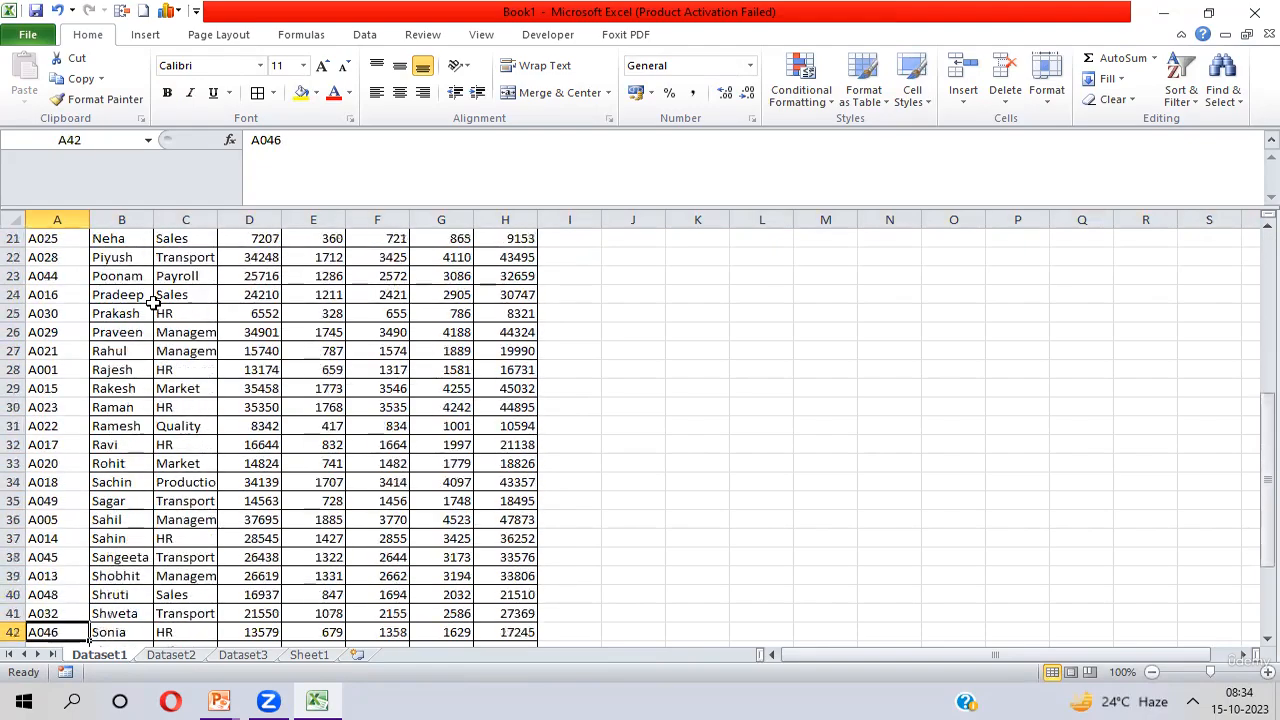
key("shift+space")
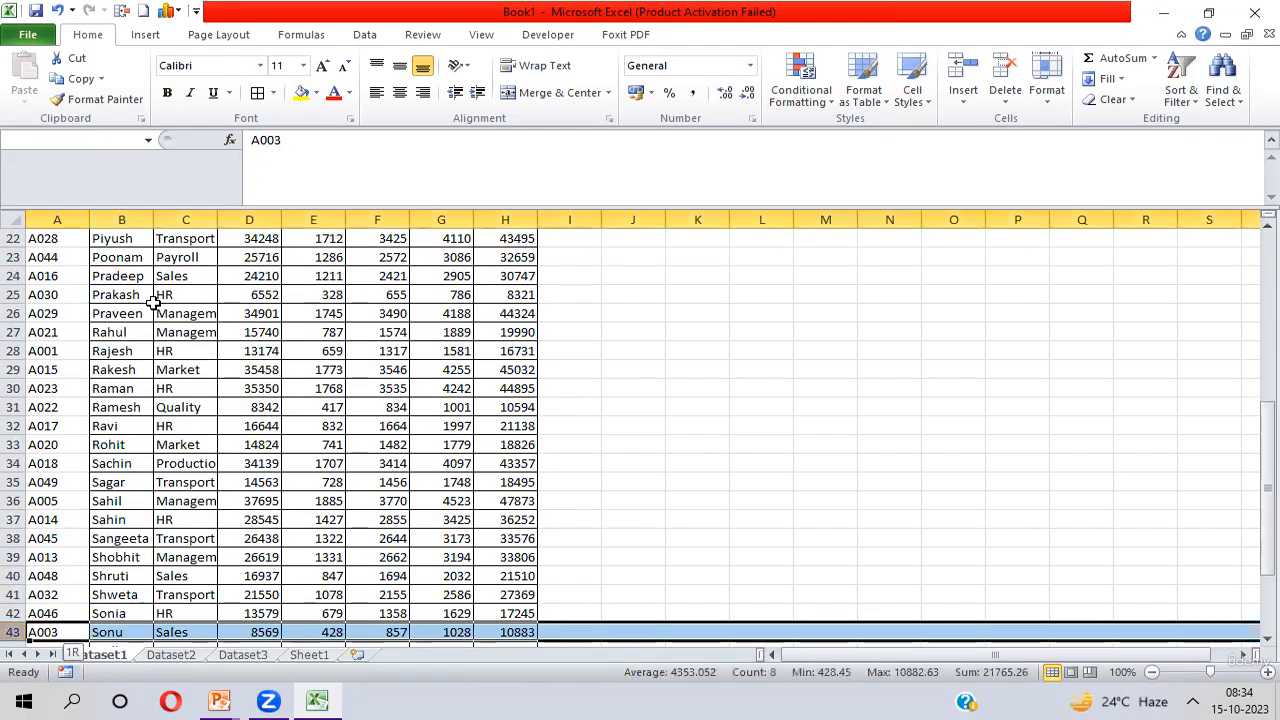
key("ctrl+Home")
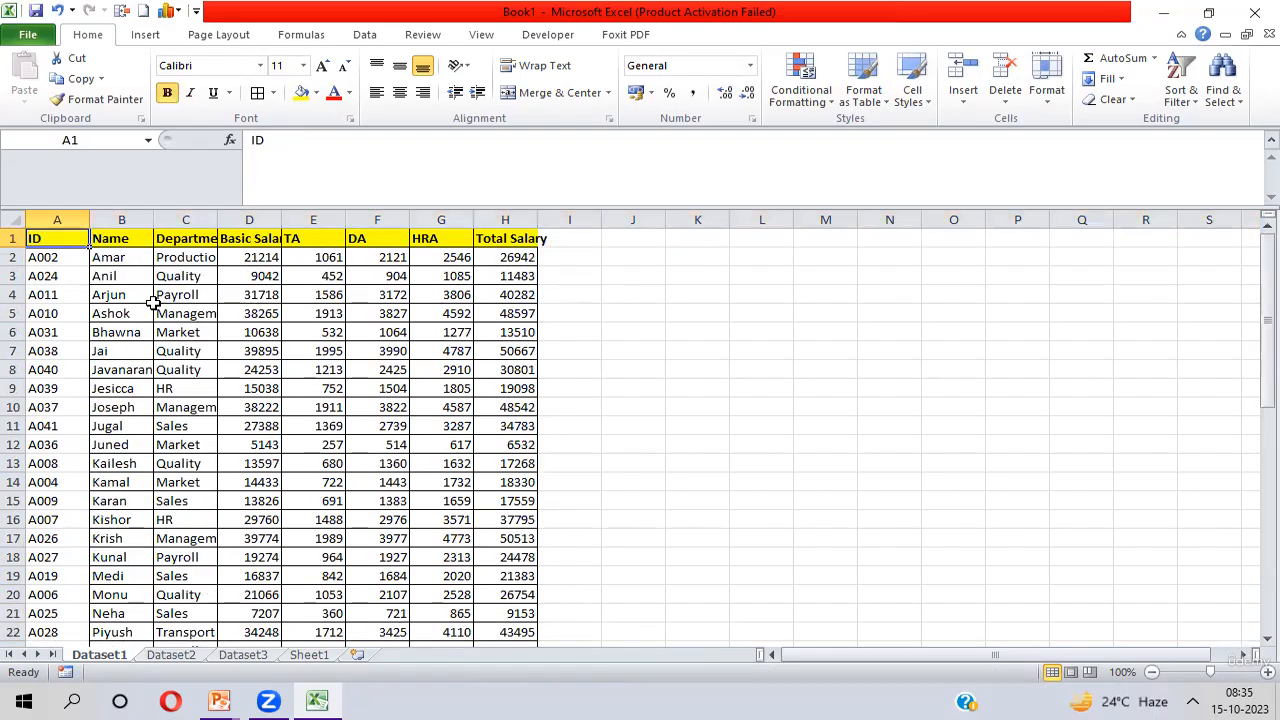
key("ctrl+Page_Down")
key("ctrl+Page_Down")
key("ctrl+Page_Down")
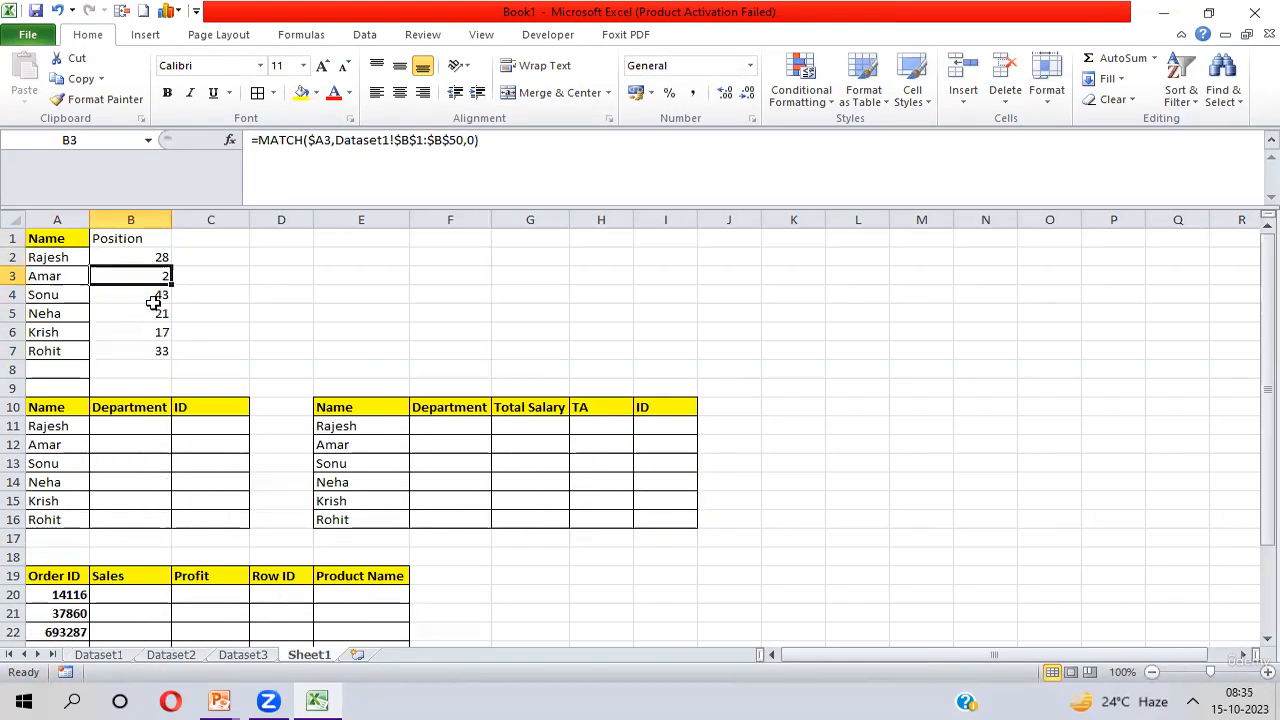